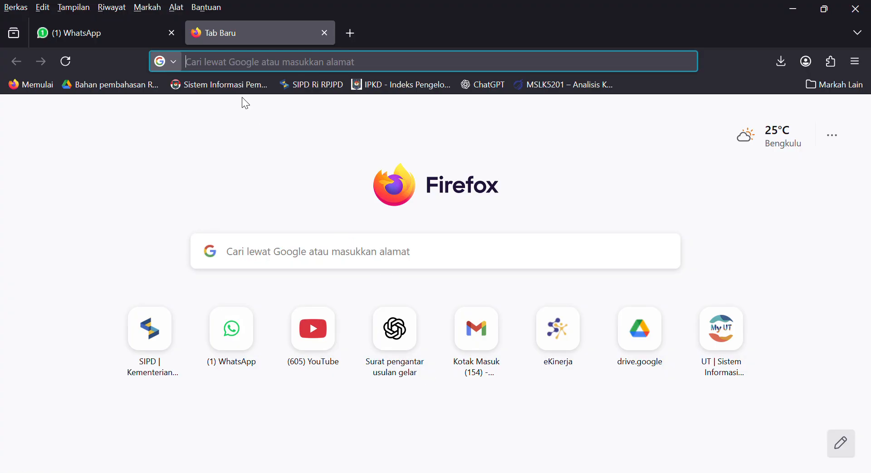
left_click(218, 69)
type("https://sipd-ri.kemendagri.go.id/renstra")
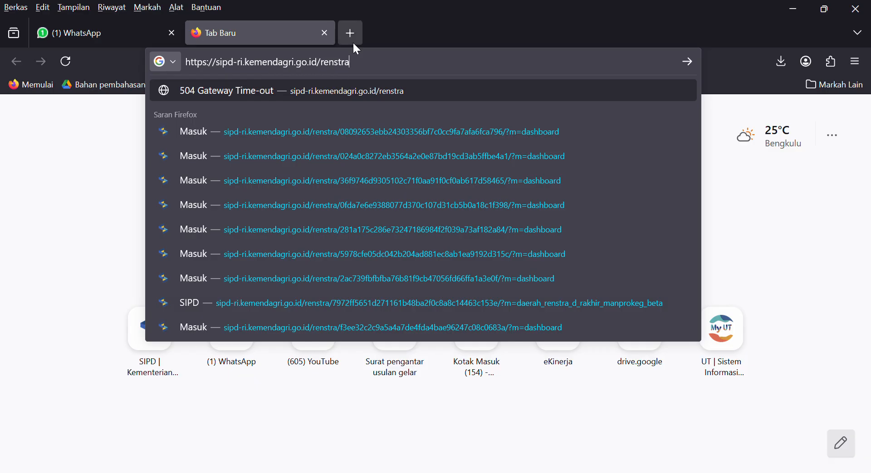
key("Return")
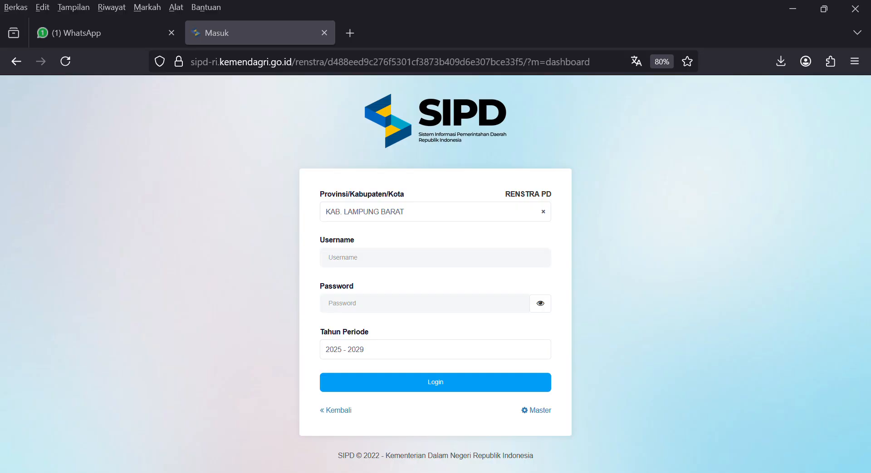
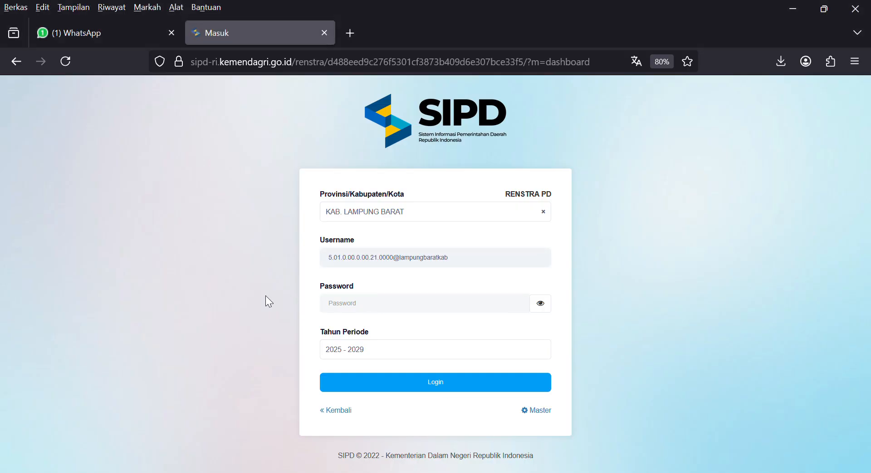
Log in with the account username and password for KAB. LAMPUNG BARAT, period 2025–2029.
left_click(385, 307)
key("ctrl+v")
left_click(406, 384)
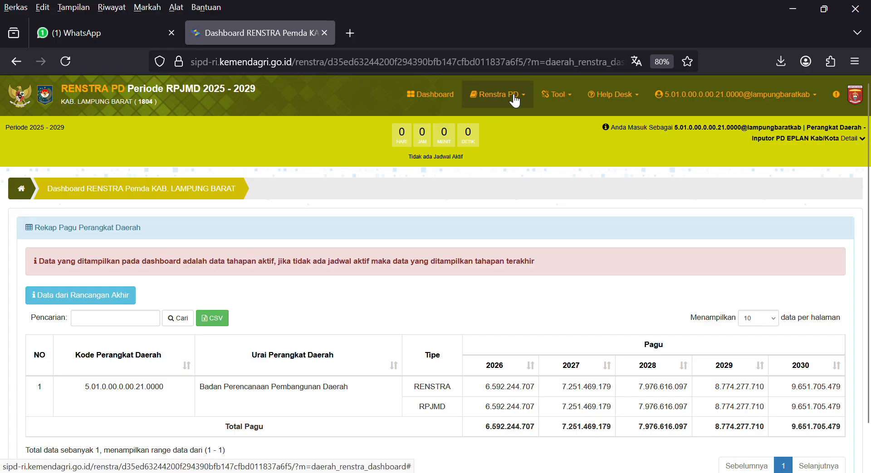
Go to Renstra PD > Rancangan Awal > Tujuan and open a blank Tambah Tujuan form.
left_click(501, 103)
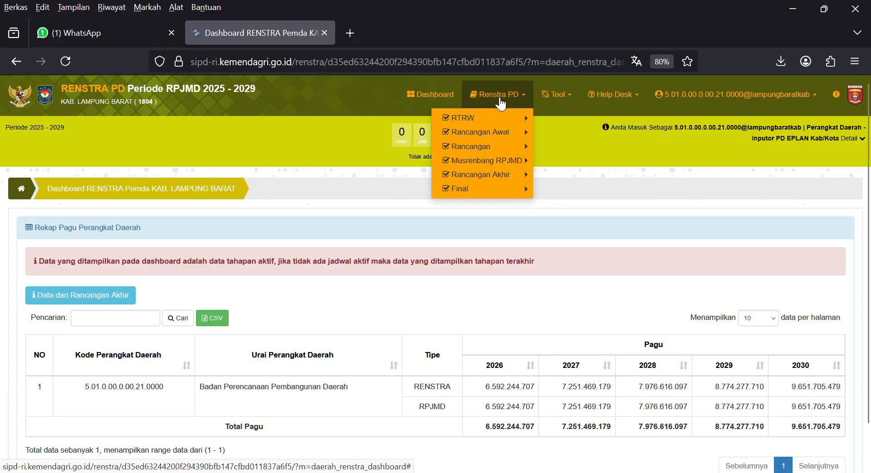
mouse_move(499, 130)
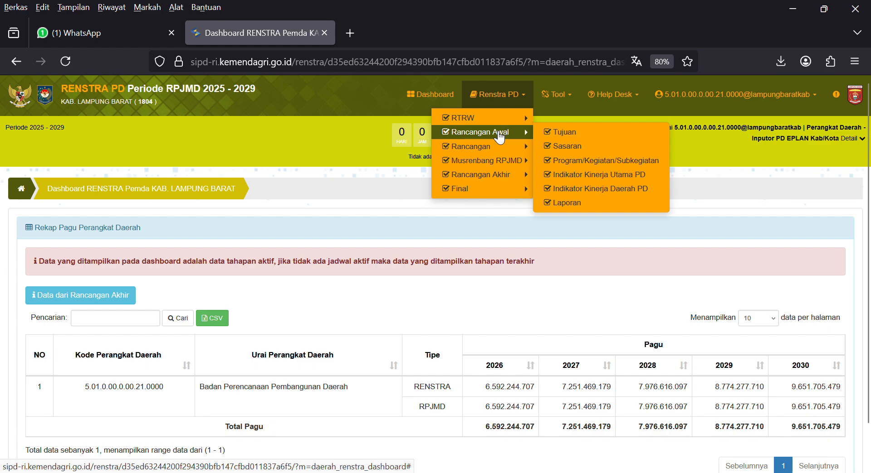
left_click(570, 138)
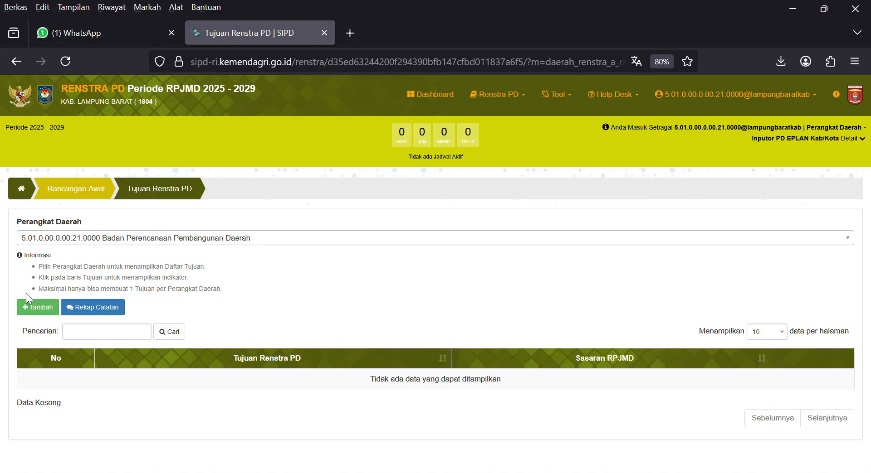
left_click(37, 307)
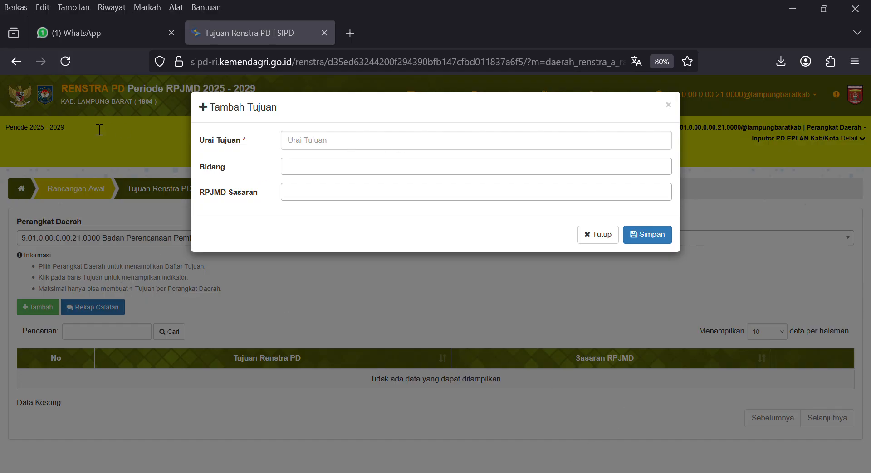
Enter the goal 'Mewujudkan Perencanaan Pembangunan Berkualitas' with Bidang 5.01 PERENCANAAN.
left_click(300, 148)
type("Mewujudkan Perencanaan Pembangunan Berkualitas")
left_click(294, 171)
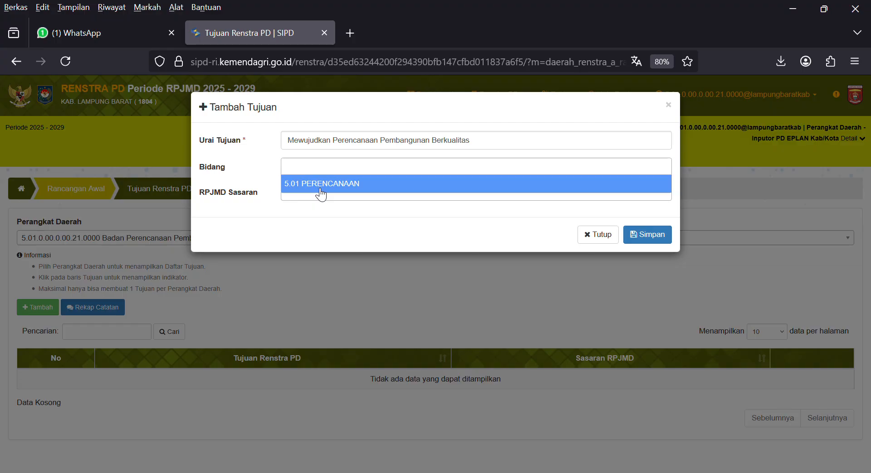
left_click(320, 189)
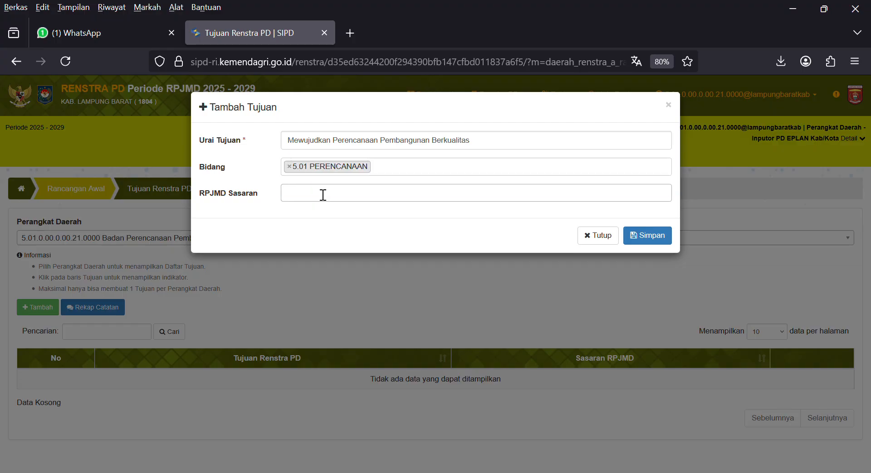
left_click(409, 177)
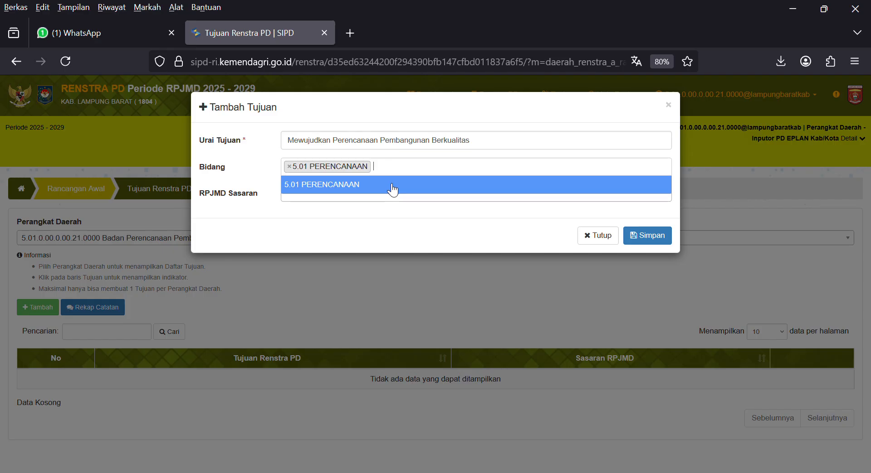
left_click(394, 192)
left_click(389, 172)
left_click(361, 207)
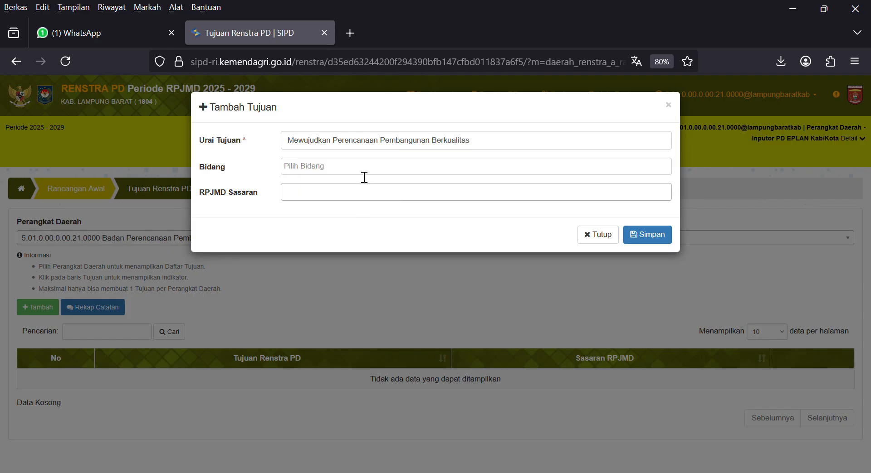
left_click(361, 172)
left_click(323, 200)
Link only RPJMD Sasaran 9 to the goal and save it.
left_click(318, 194)
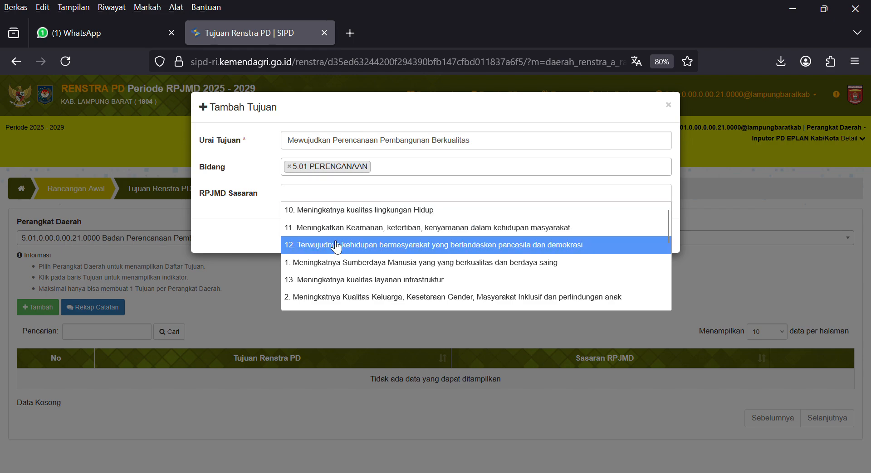
scroll(357, 263, "down", 1)
scroll(357, 263, "down", 5)
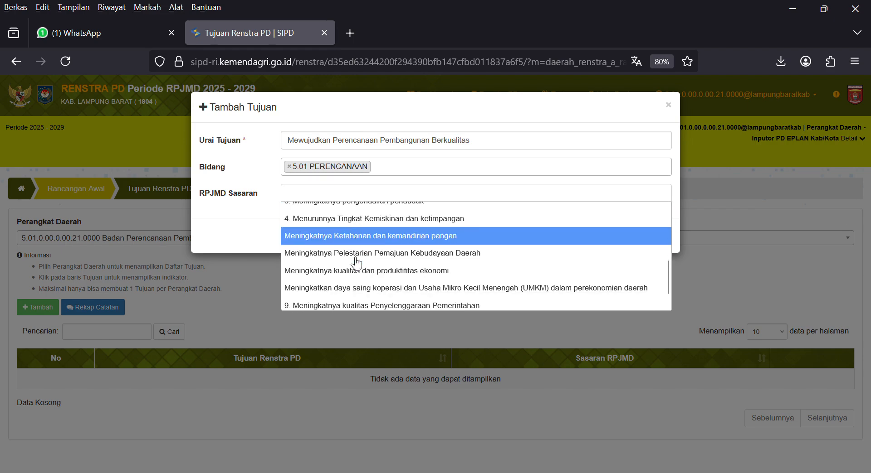
left_click(397, 305)
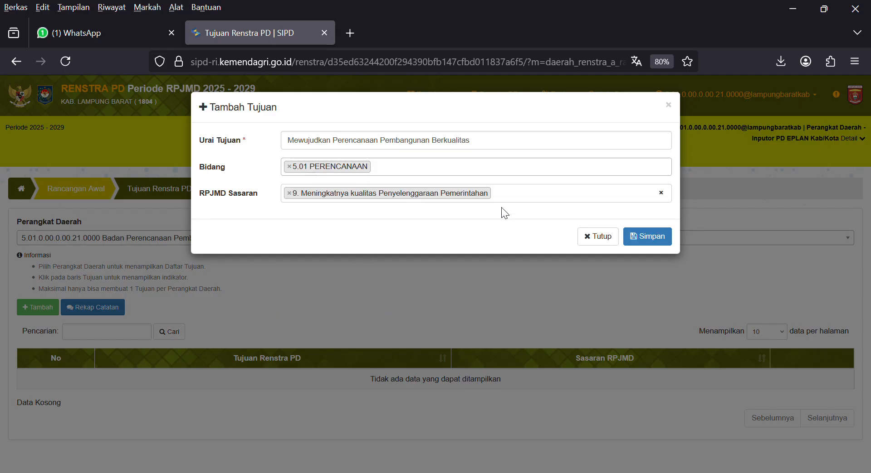
left_click(524, 203)
scroll(453, 234, "down", 1)
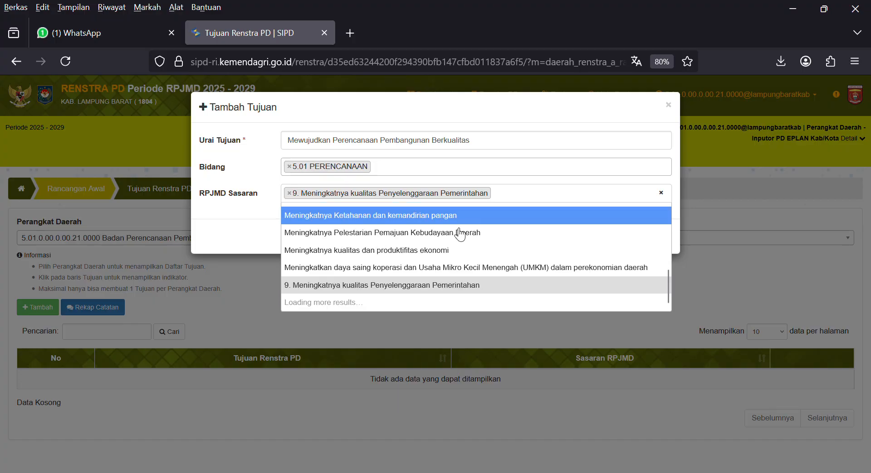
left_click(424, 233)
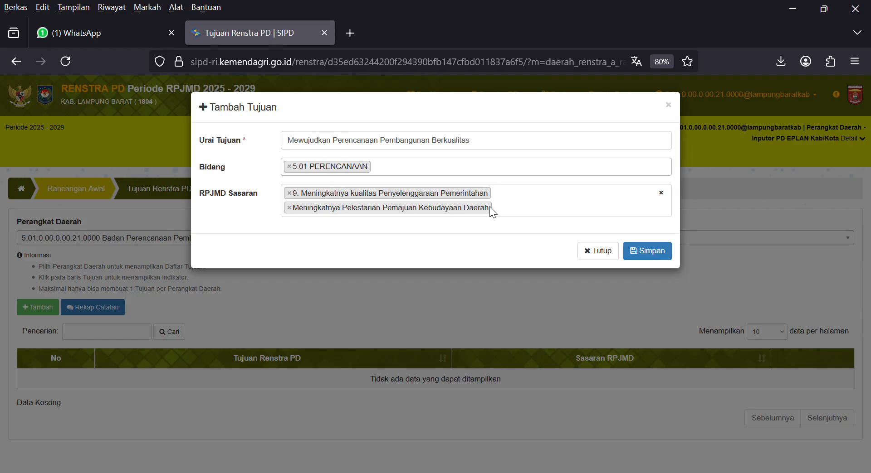
left_click(290, 207)
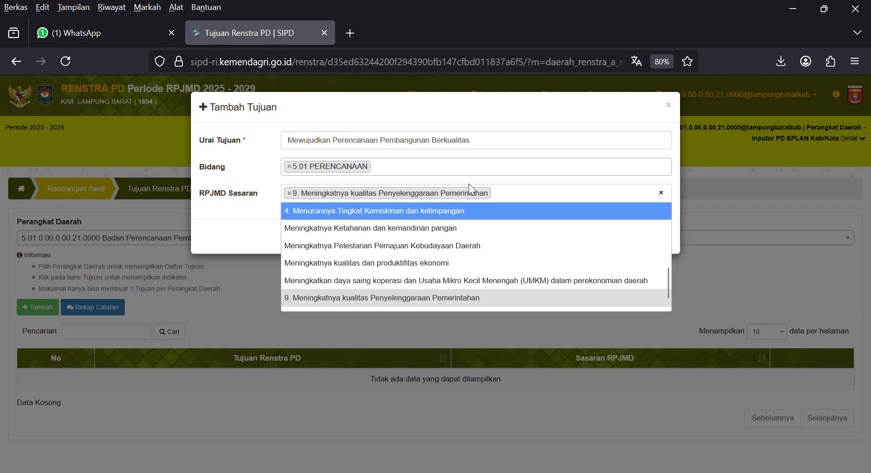
scroll(305, 229, "down", 1)
left_click(233, 213)
left_click(653, 240)
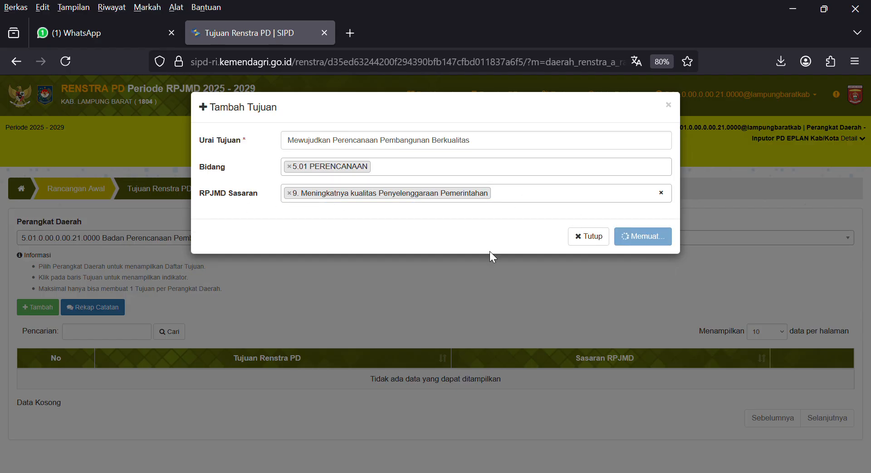
scroll(367, 271, "down", 2)
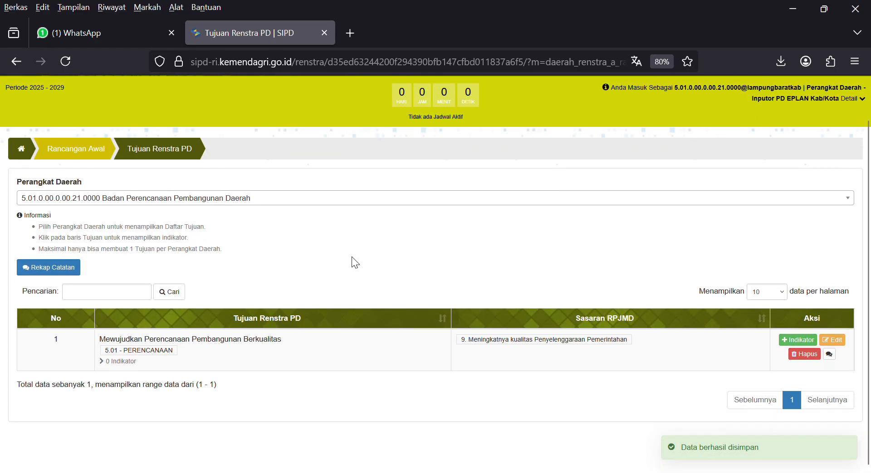
Search the indicator master list and pick 'Persentase Keselarasan Dokren OPD dengan Dokren Pembangunan Daerah' (%).
left_click(795, 340)
scroll(355, 248, "down", 5)
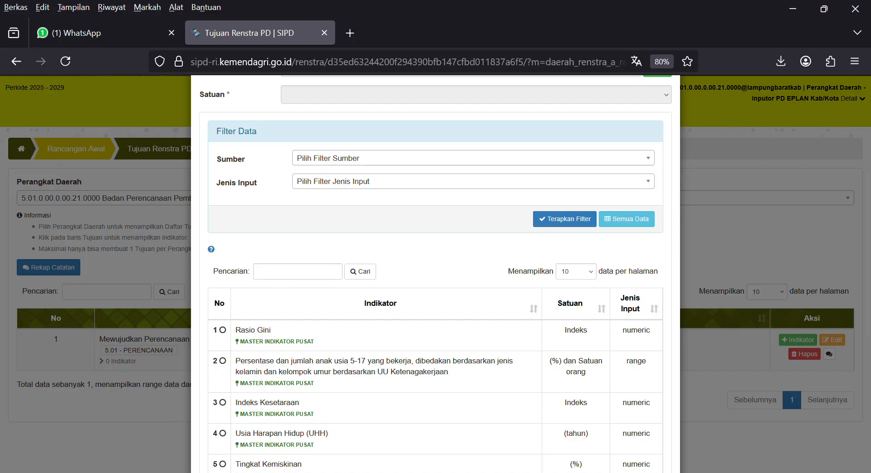
left_click(294, 280)
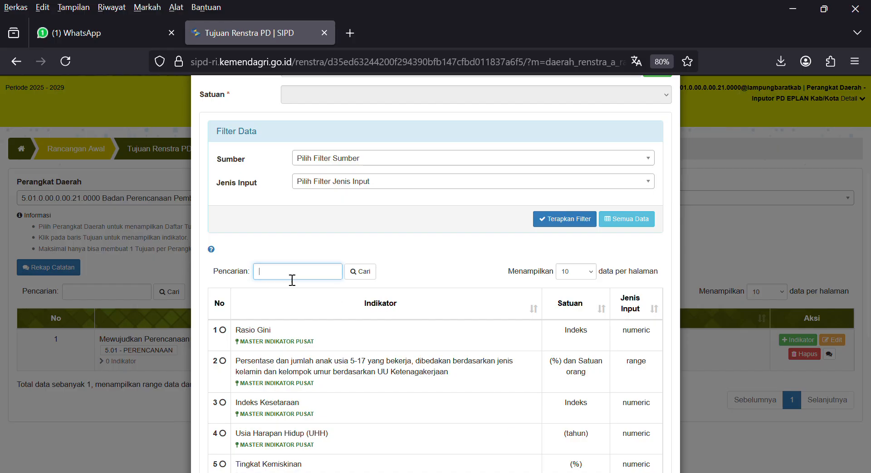
left_click(540, 470)
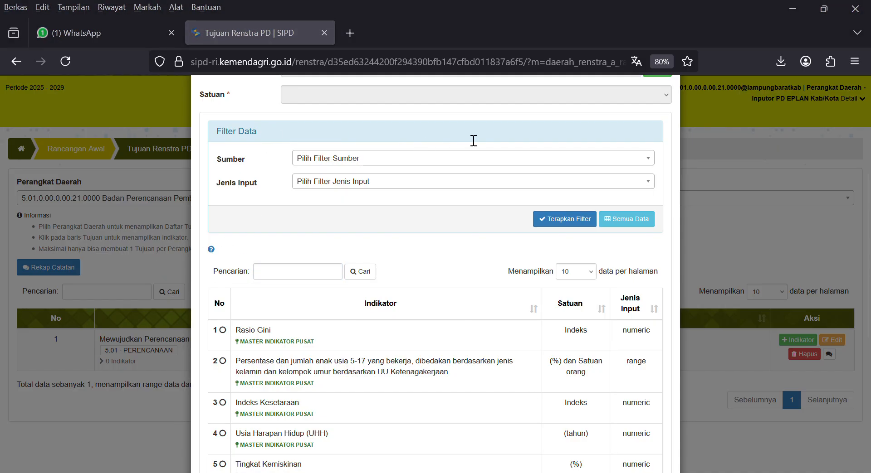
left_click(278, 274)
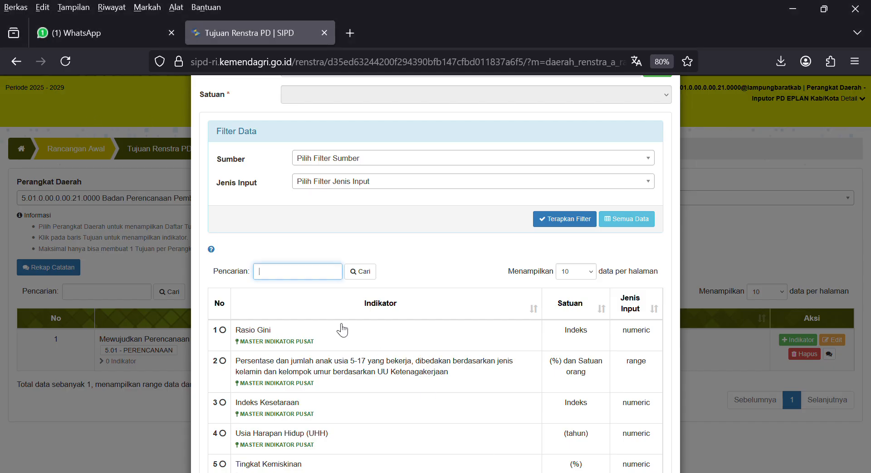
key("ctrl+v")
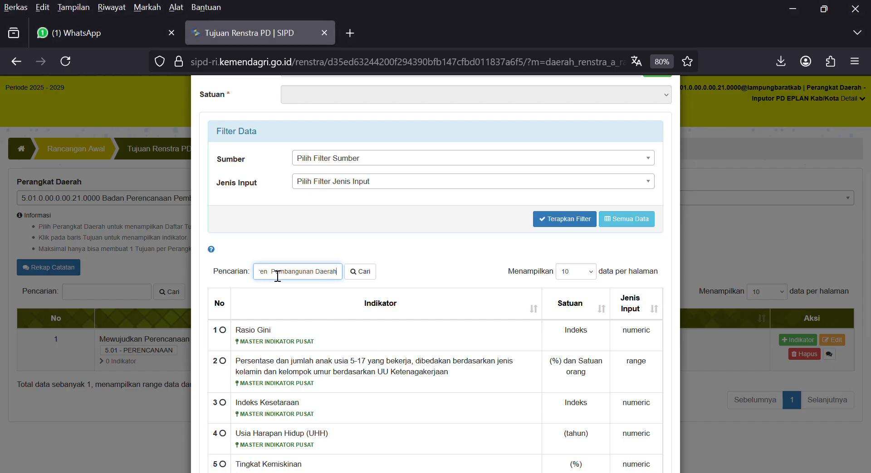
left_click(370, 274)
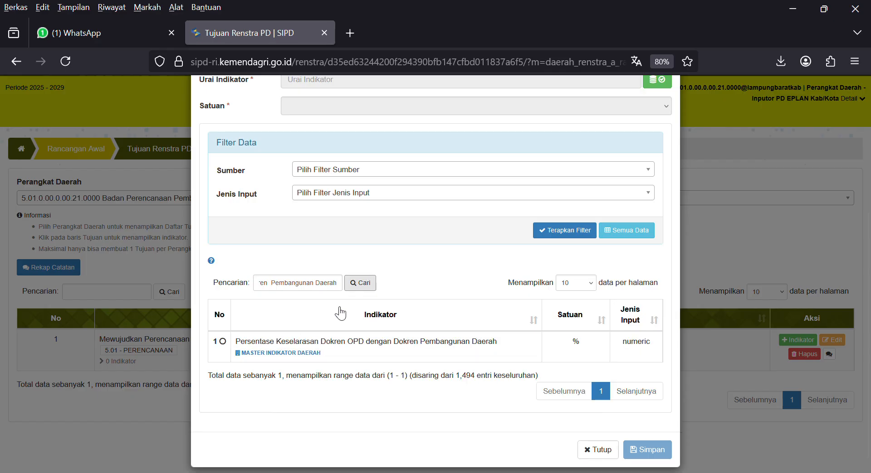
left_click(478, 349)
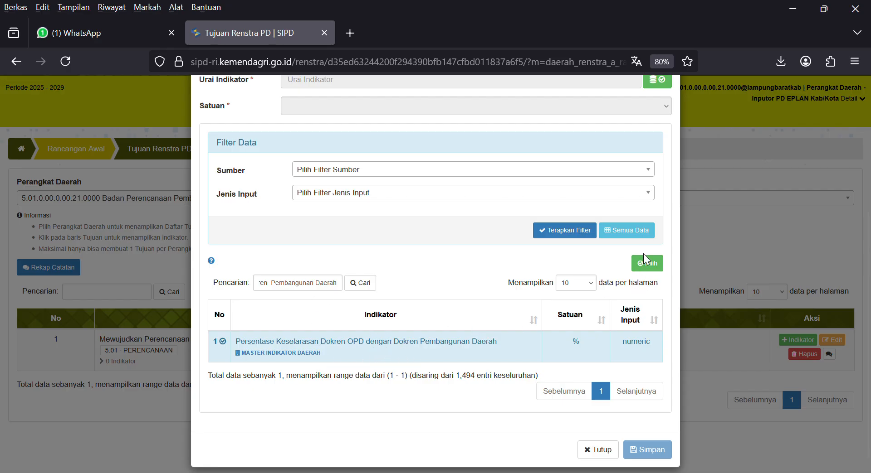
left_click(650, 265)
Set the goal indicator's order to 1 and its status to Positif.
scroll(460, 257, "up", 3)
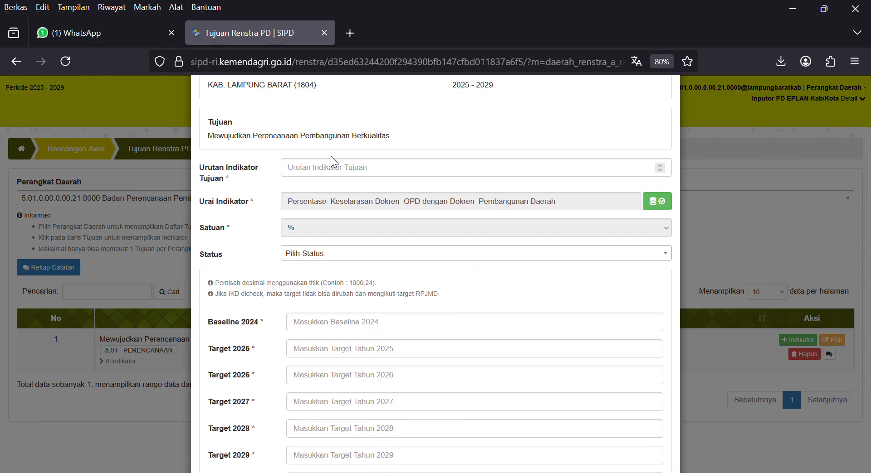
left_click(316, 177)
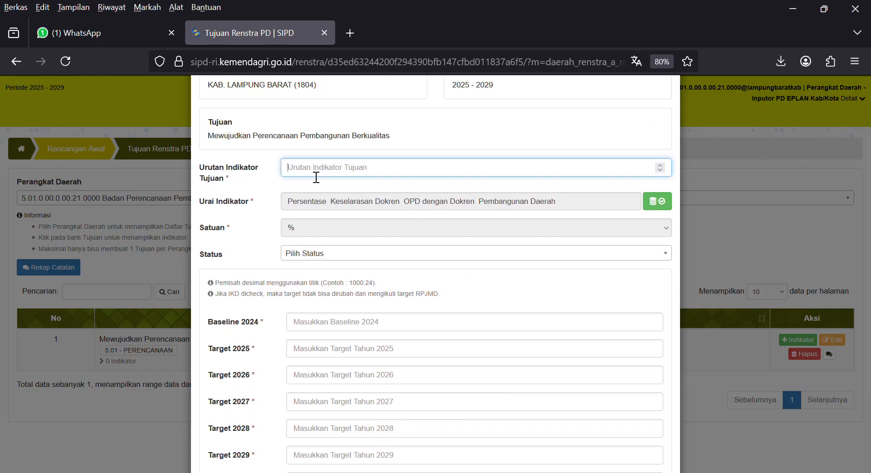
type("1")
left_click(240, 230)
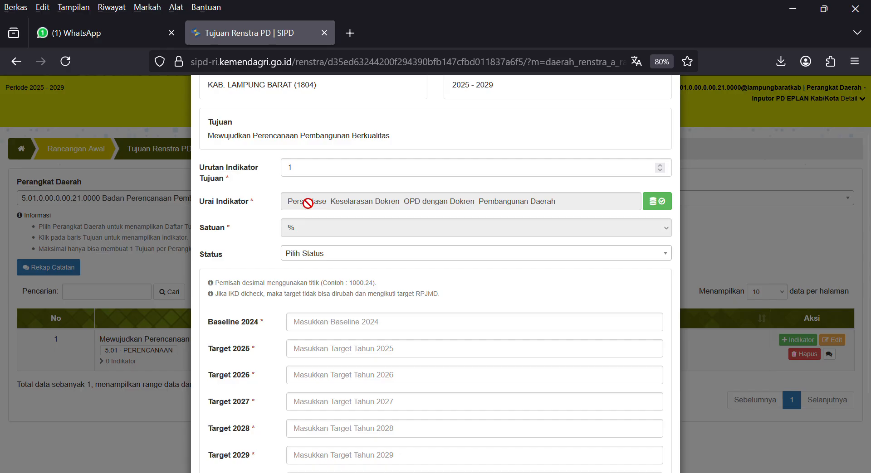
left_click(320, 256)
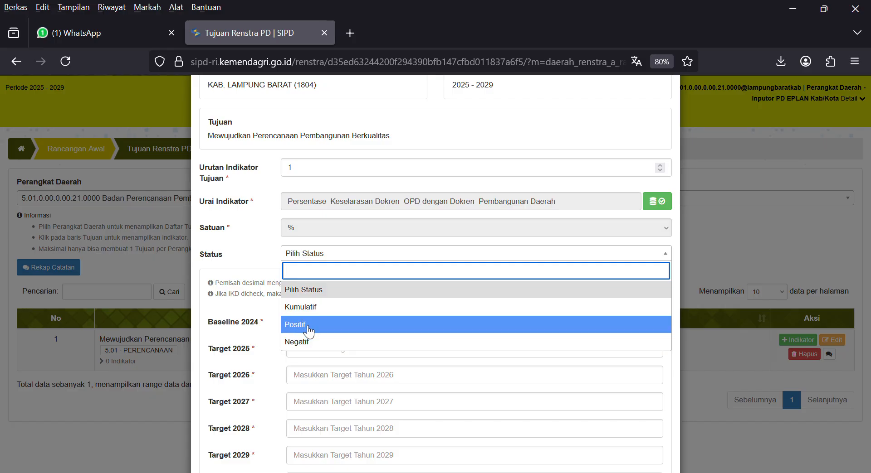
left_click(309, 327)
Enter 100 for the 2024 baseline and every 2025–2030 target, then save the indicator.
scroll(328, 317, "down", 2)
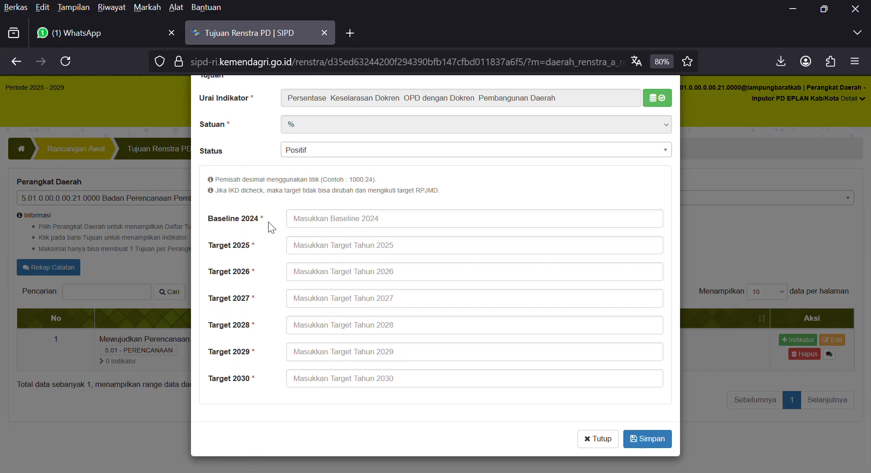
left_click(322, 227)
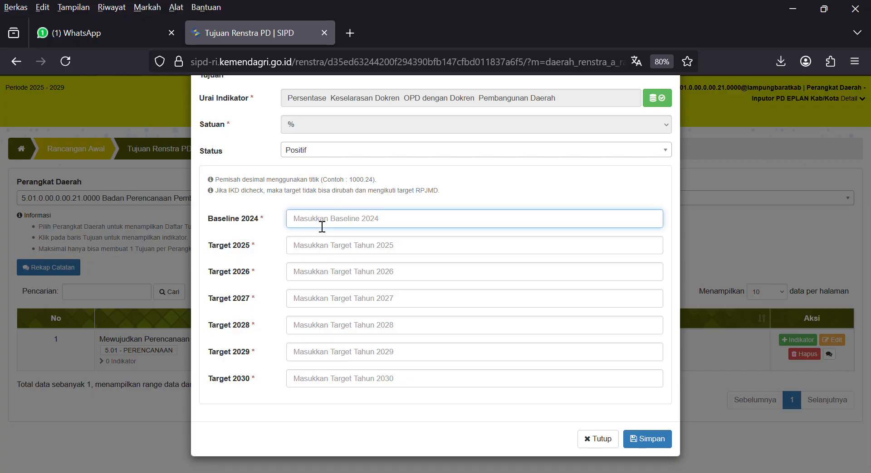
type("100")
key("Tab")
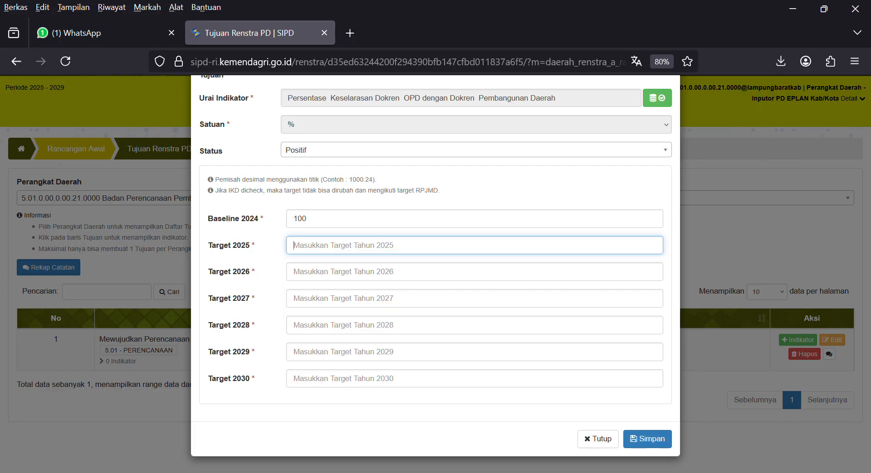
type("100")
key("Tab")
type("100")
key("Tab")
type("100")
key("Tab")
type("100")
key("Tab")
type("100")
key("Tab")
type("100")
left_click(656, 440)
scroll(576, 357, "down", 3)
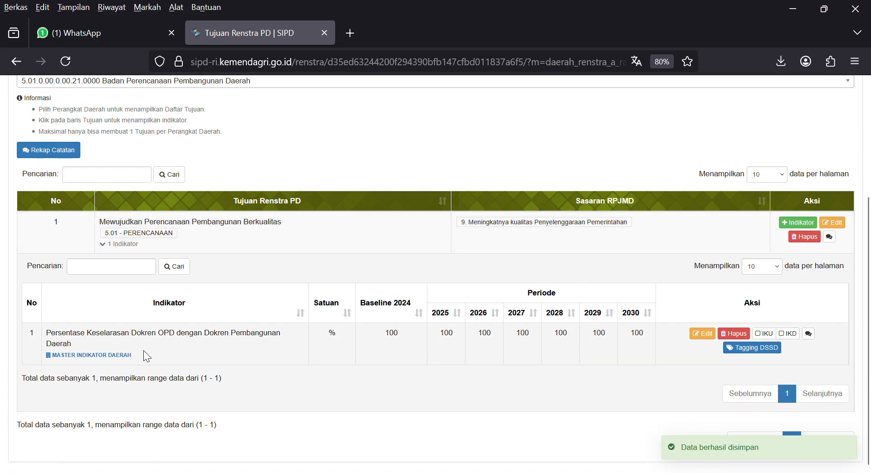
scroll(381, 353, "up", 5)
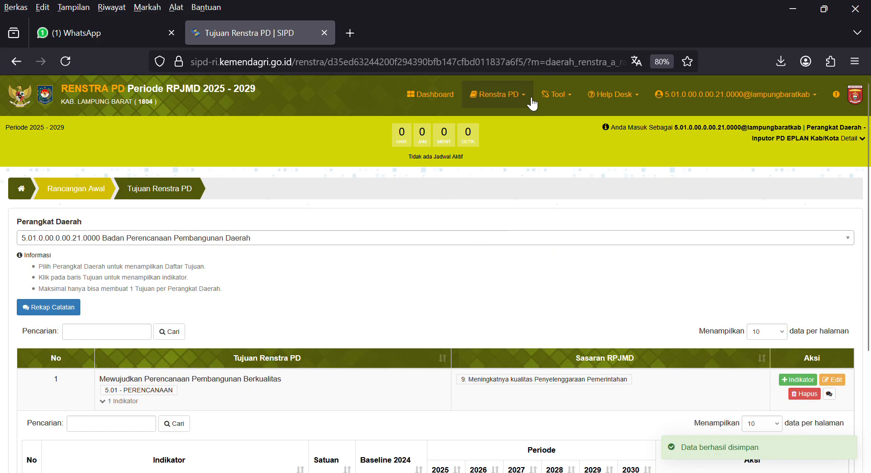
Go to Renstra PD > Rancangan Awal > Sasaran and open a blank Tambah Sasaran form.
left_click(519, 99)
mouse_move(508, 135)
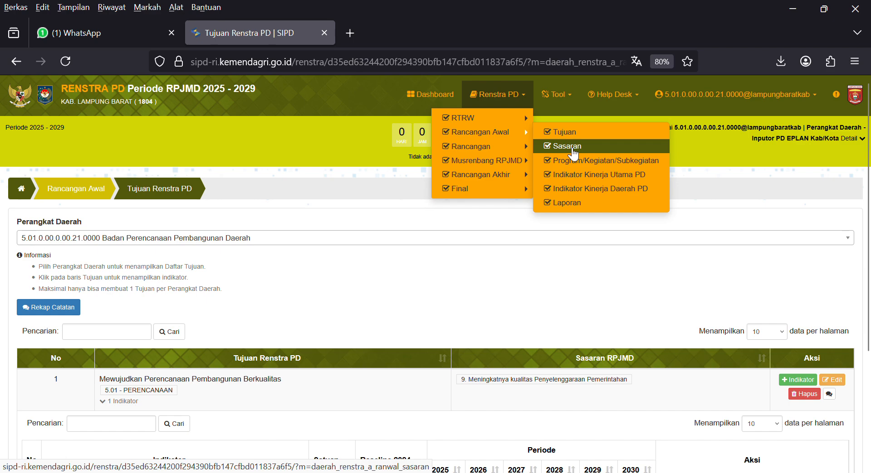
left_click(573, 149)
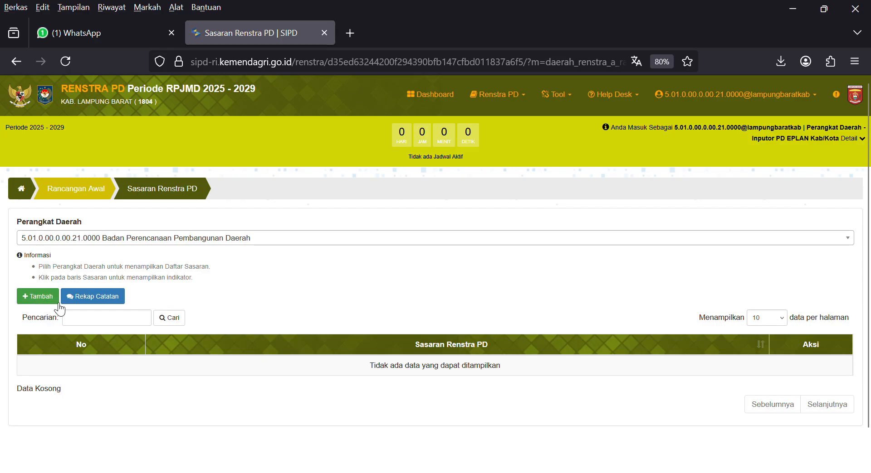
left_click(45, 298)
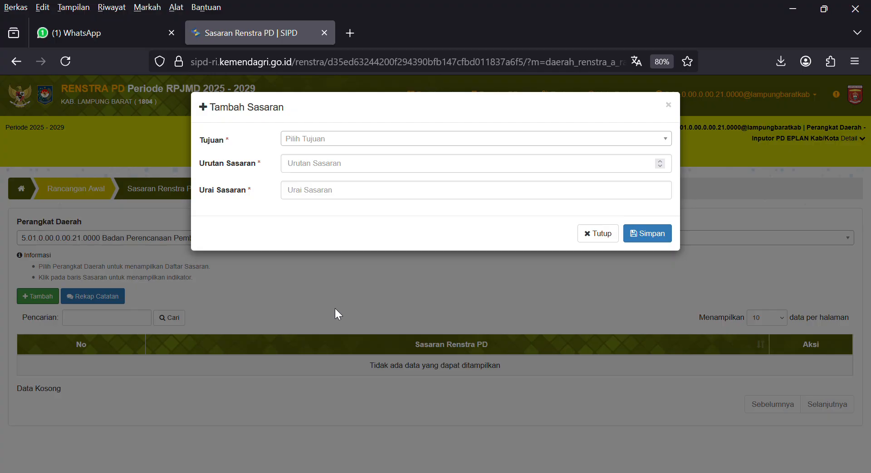
Save target 1 'Meningkatnya Kualitas Perencanaan Pembangunan' under goal Mewujudkan Perencanaan Pembangunan Berkualitas.
left_click(313, 141)
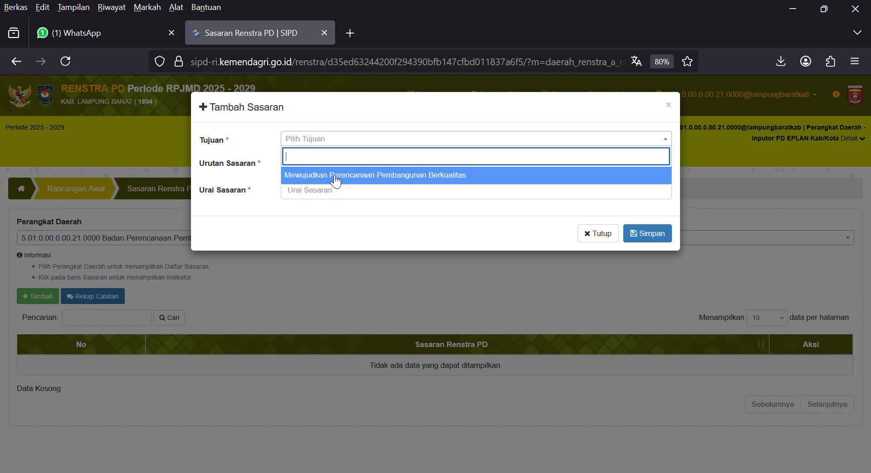
left_click(335, 177)
left_click(323, 170)
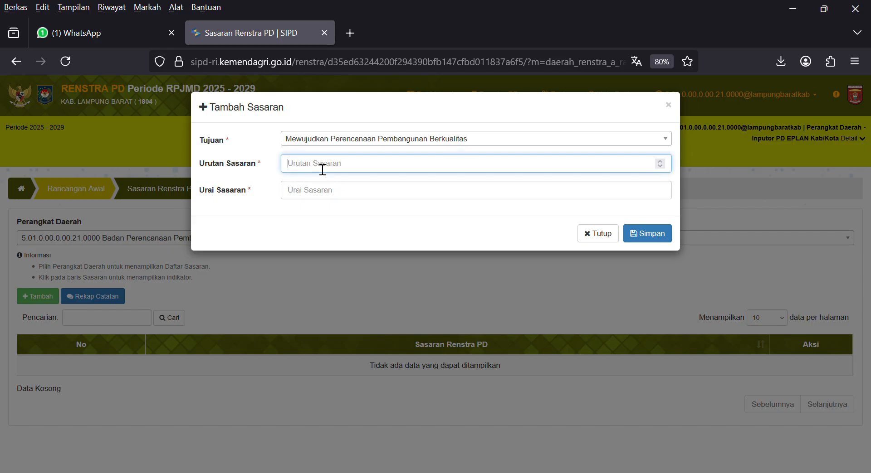
type("1")
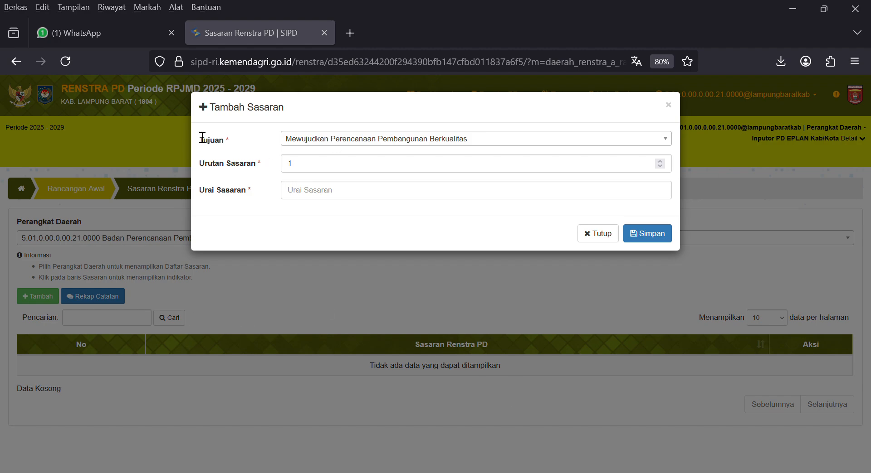
left_click(311, 192)
type("Meningkatnya Kualitas Perencanaan Pembangunan")
left_click(644, 231)
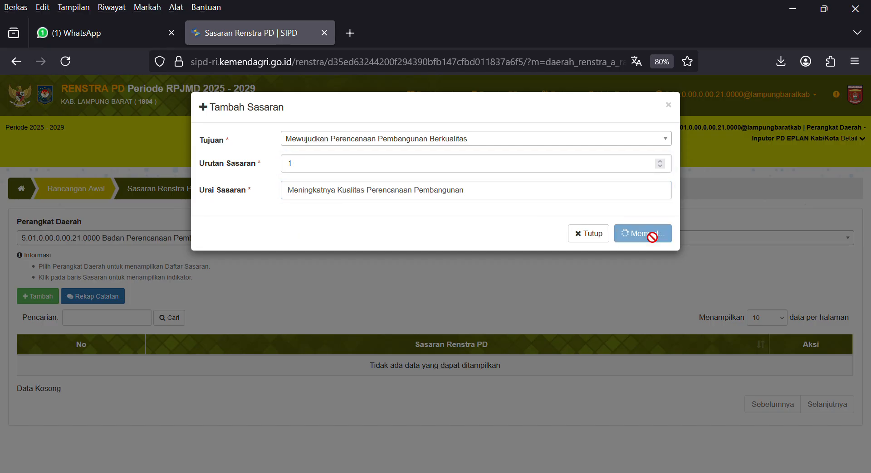
scroll(484, 283, "down", 1)
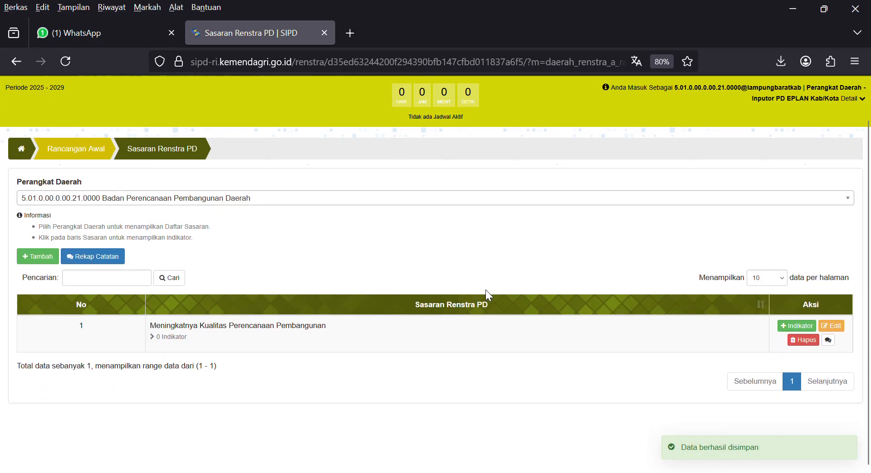
left_click(806, 329)
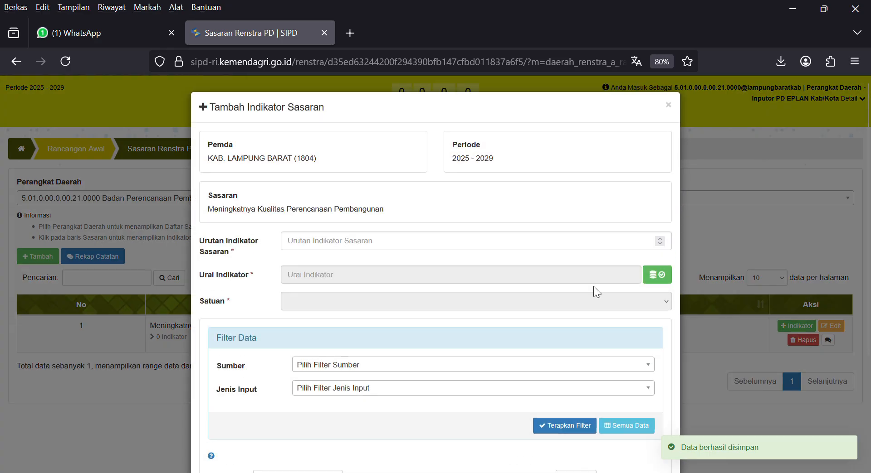
Search for and select 'Persentase keselarasan program Renstra dengan RPJMD' (%) as the target's indicator.
scroll(365, 260, "down", 5)
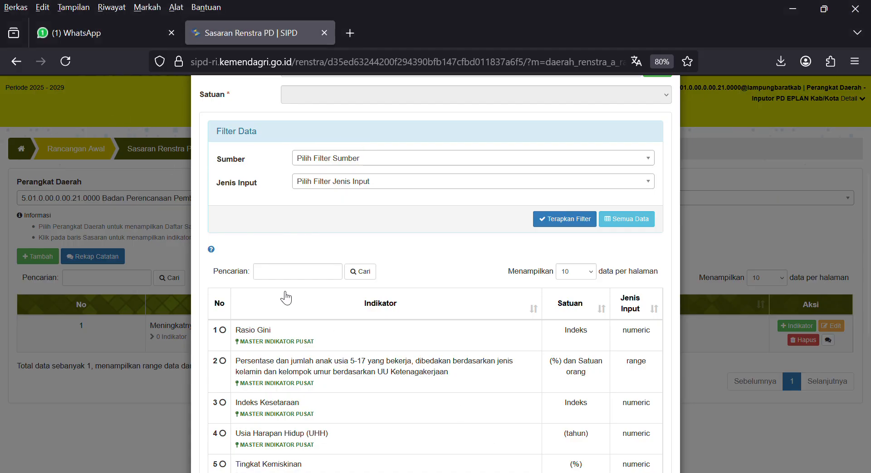
left_click(279, 277)
key("ctrl+v")
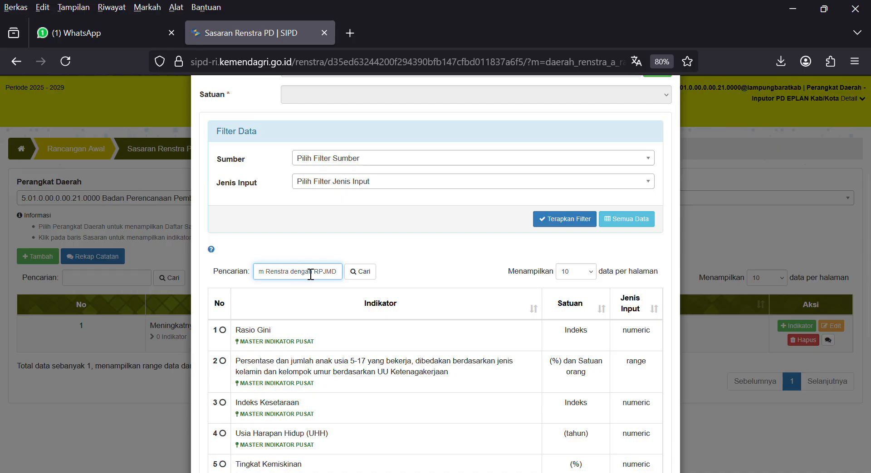
left_click(371, 273)
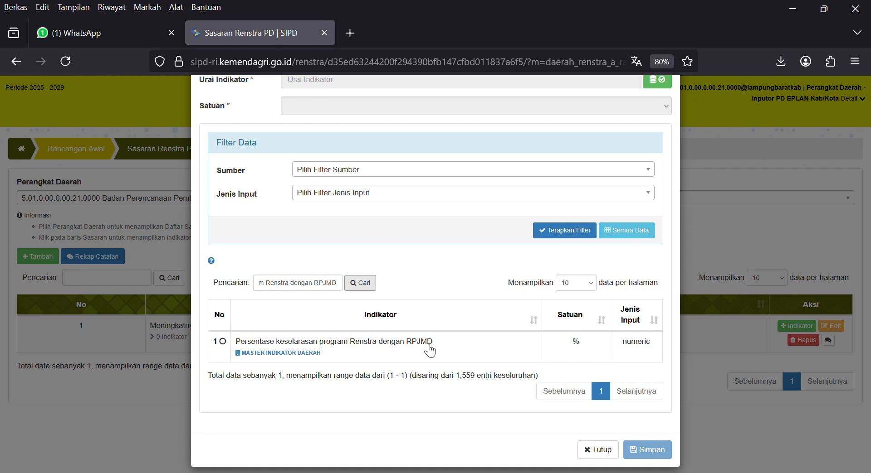
left_click(405, 355)
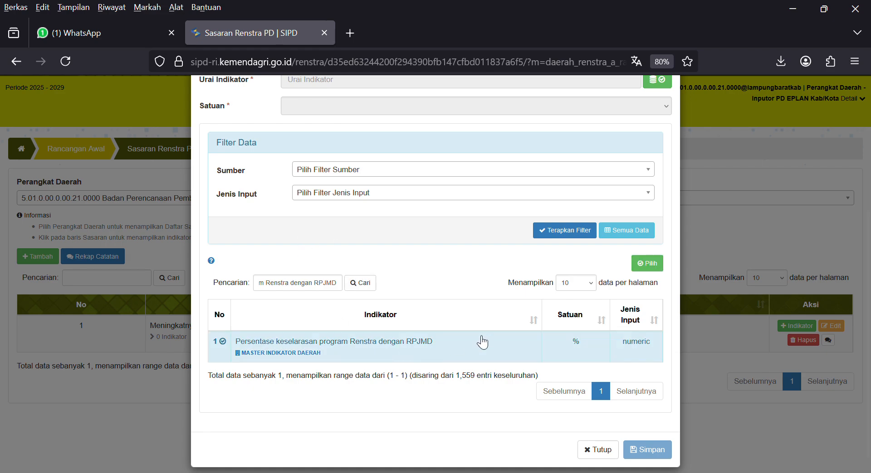
left_click(647, 264)
scroll(381, 217, "up", 2)
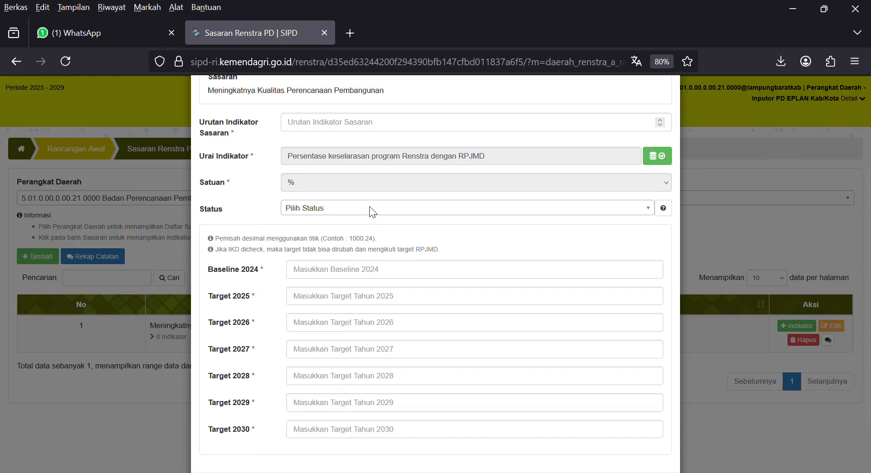
Set the target indicator's order to 1 and its status to Positif.
left_click(324, 132)
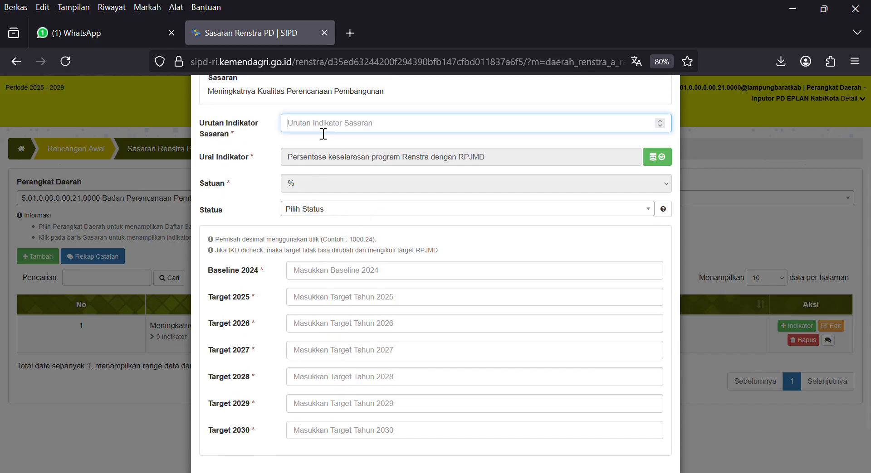
type("1")
left_click(323, 212)
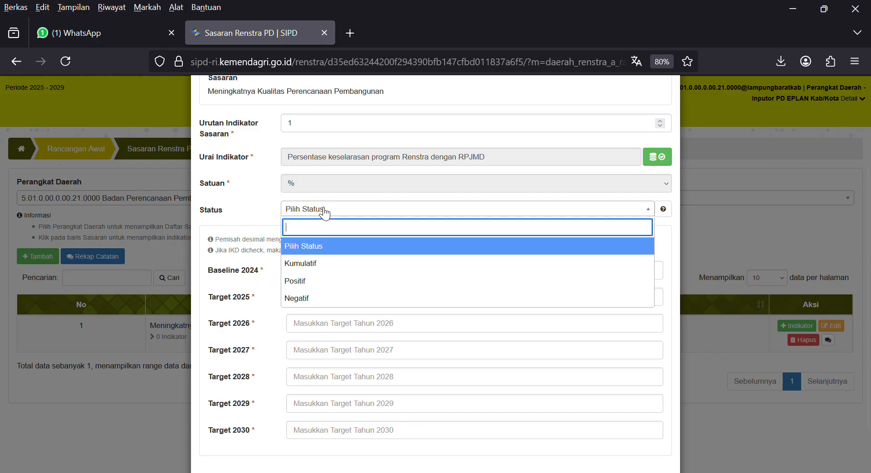
left_click(311, 284)
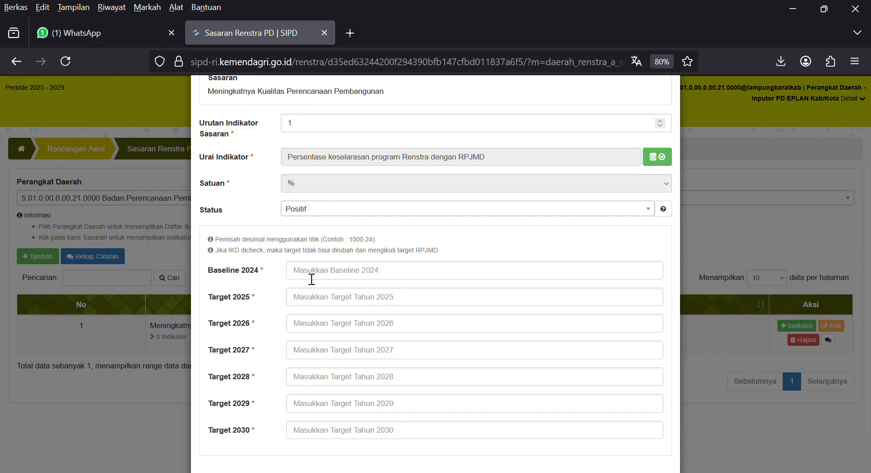
Enter 100 as the 2024 baseline and for each 2025–2030 target, then save.
left_click(312, 280)
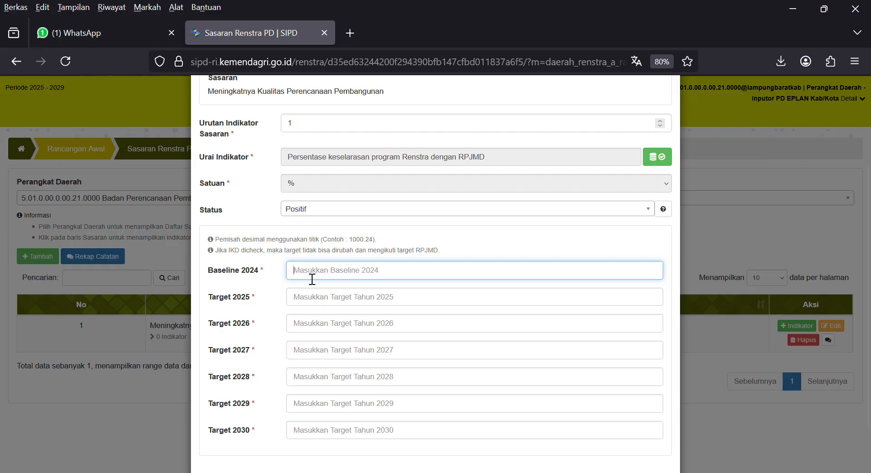
type("100")
key("Tab")
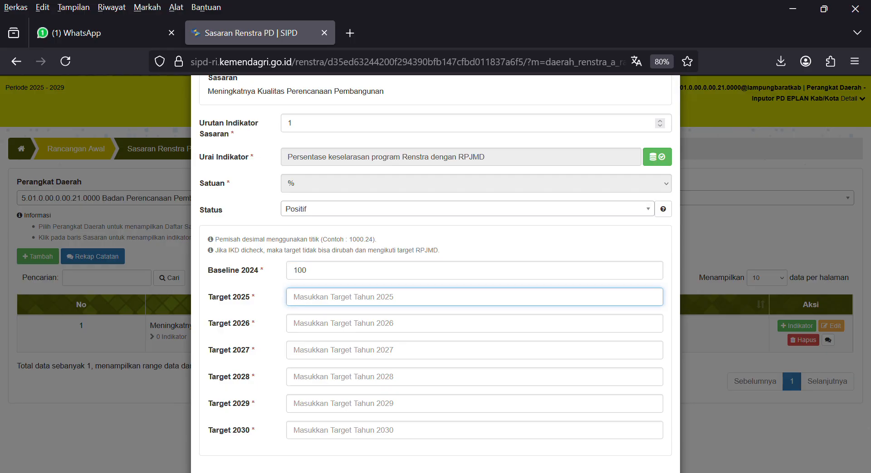
type("100")
key("Tab")
type("100")
key("Tab")
type("100")
key("Tab")
type("100")
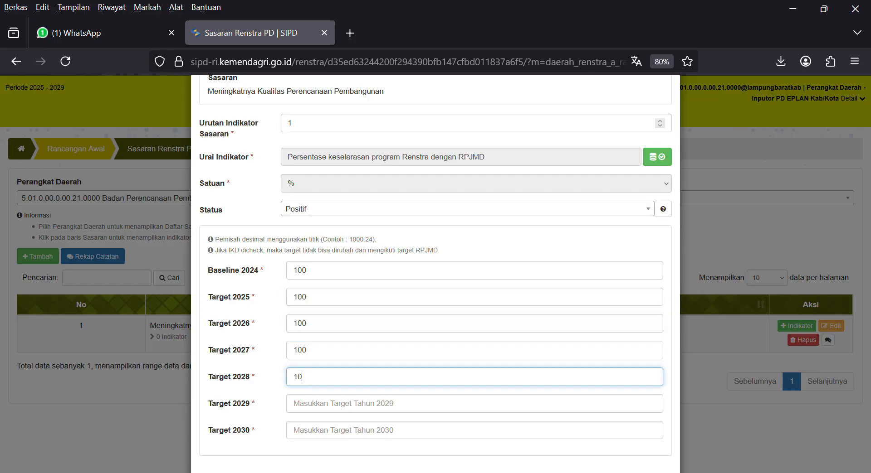
type("\t100")
key("Tab")
type("100")
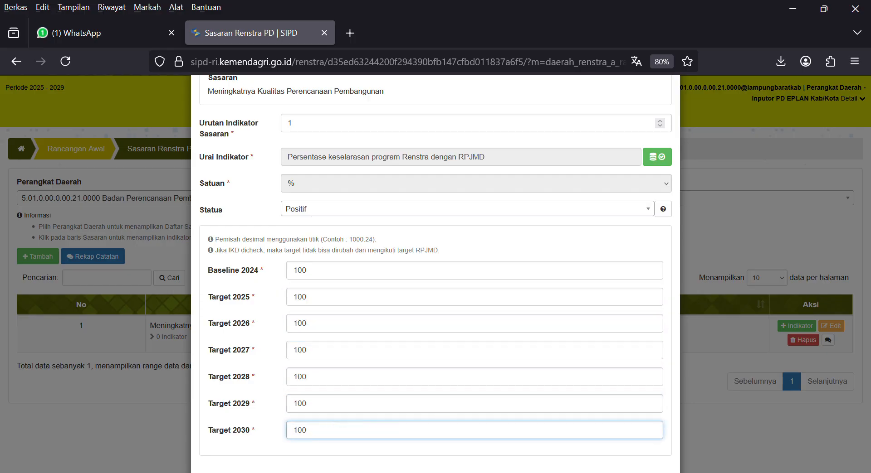
scroll(334, 295, "down", 2)
left_click(640, 440)
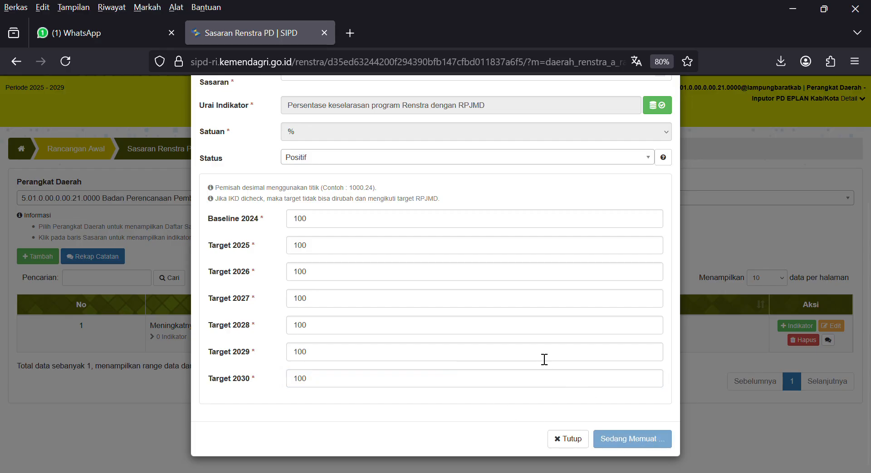
scroll(482, 363, "down", 1)
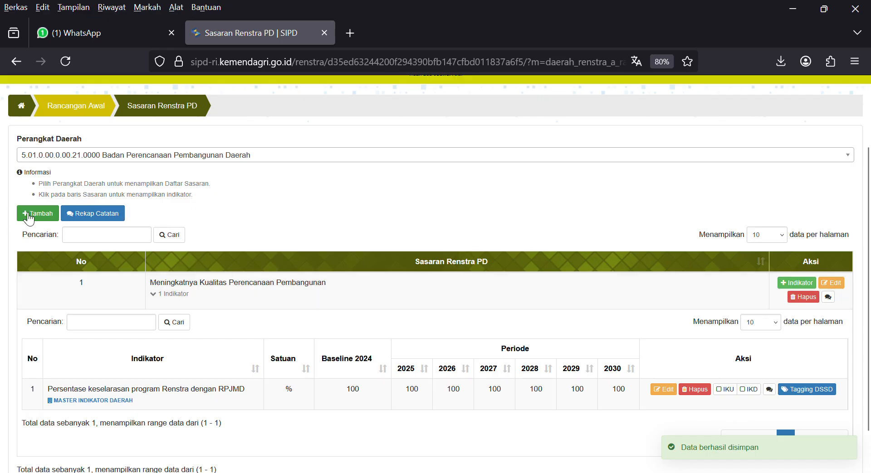
Mark the Renstra–RPJMD alignment percentage indicator as IKU, confirming with 'Ya, Tandai!'.
scroll(213, 356, "down", 1)
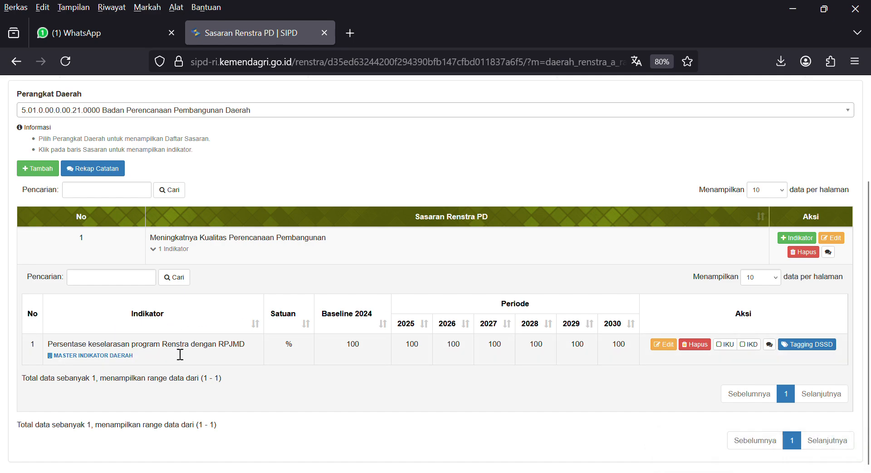
left_click(725, 347)
left_click(408, 303)
left_click(443, 332)
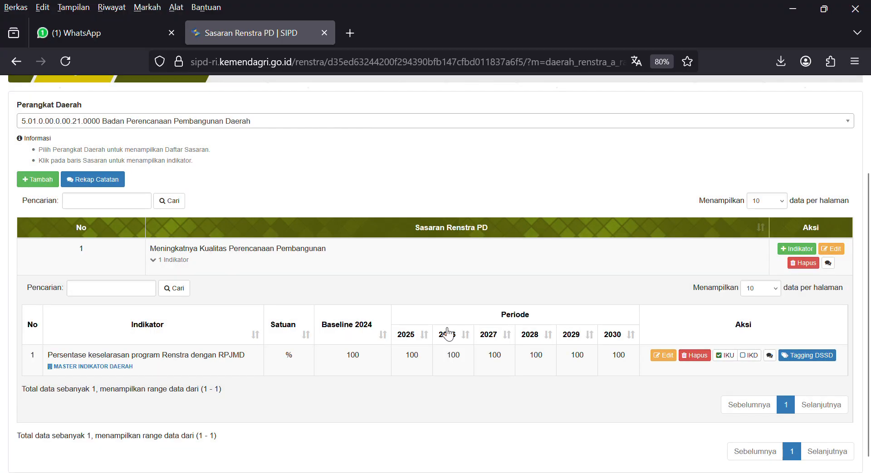
scroll(179, 325, "up", 3)
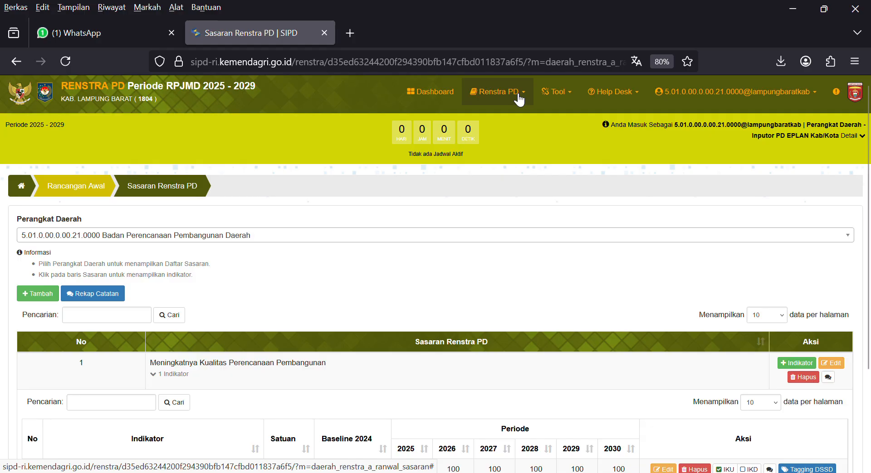
Go to the Rancangan Awal Program/Kegiatan/Subkegiatan page listing program 5.01.01 and its SAKIP outcome.
left_click(520, 100)
mouse_move(514, 135)
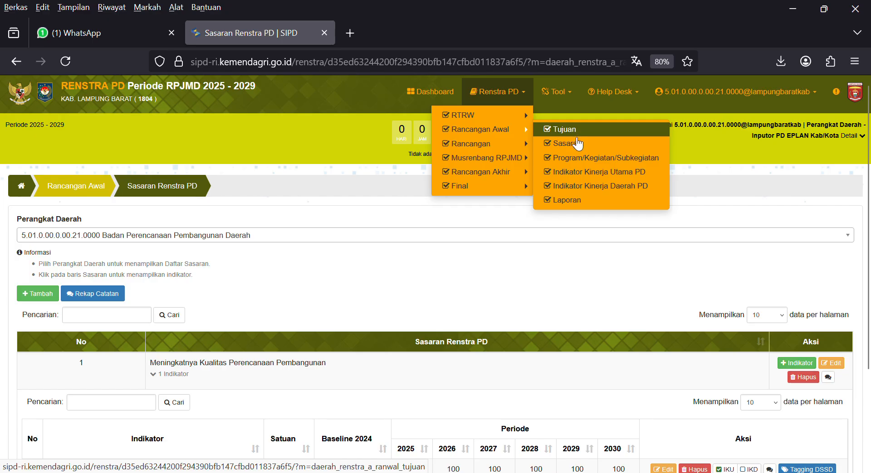
left_click(590, 159)
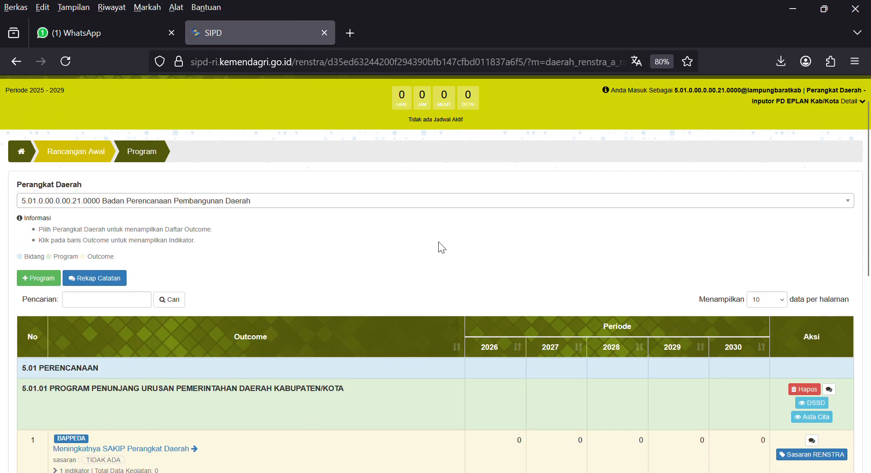
scroll(442, 244, "down", 3)
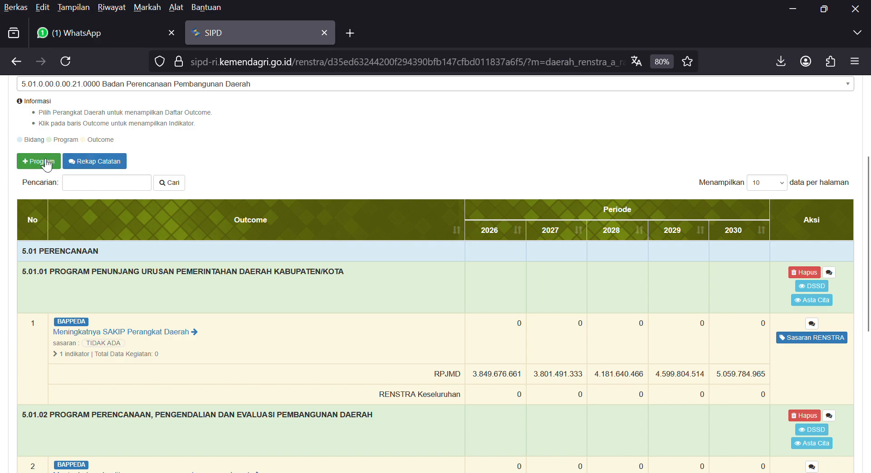
scroll(126, 234, "down", 2)
scroll(125, 234, "down", 4)
scroll(161, 252, "up", 7)
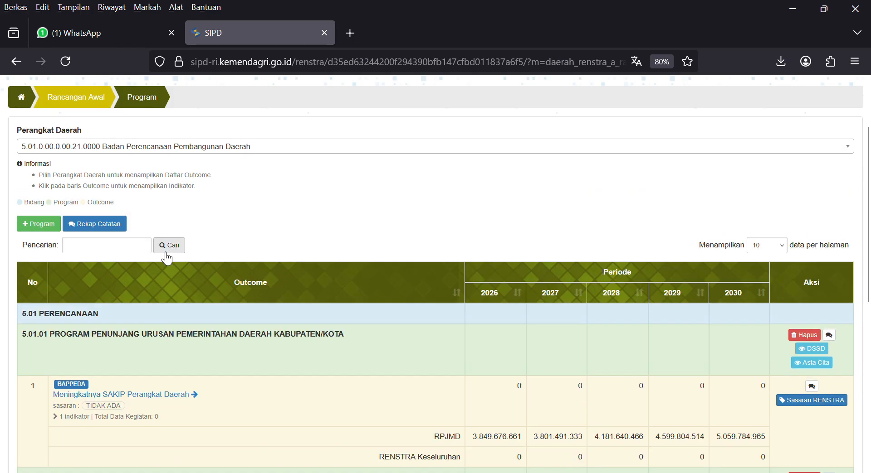
left_click(35, 224)
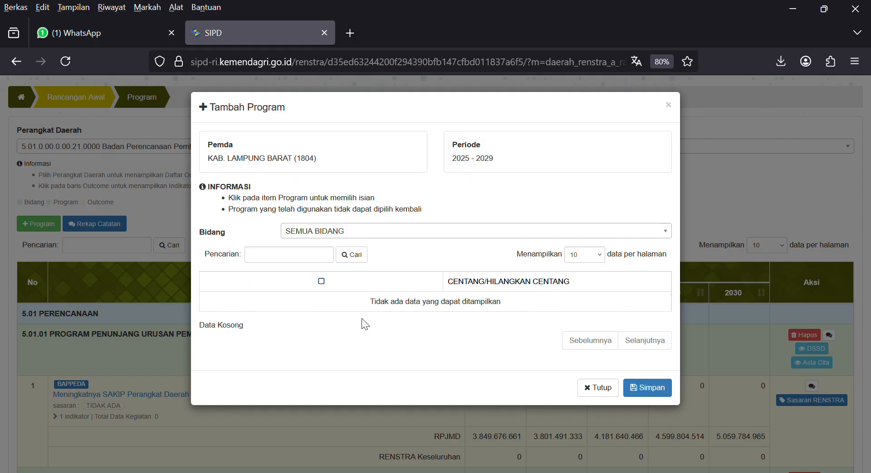
left_click(608, 392)
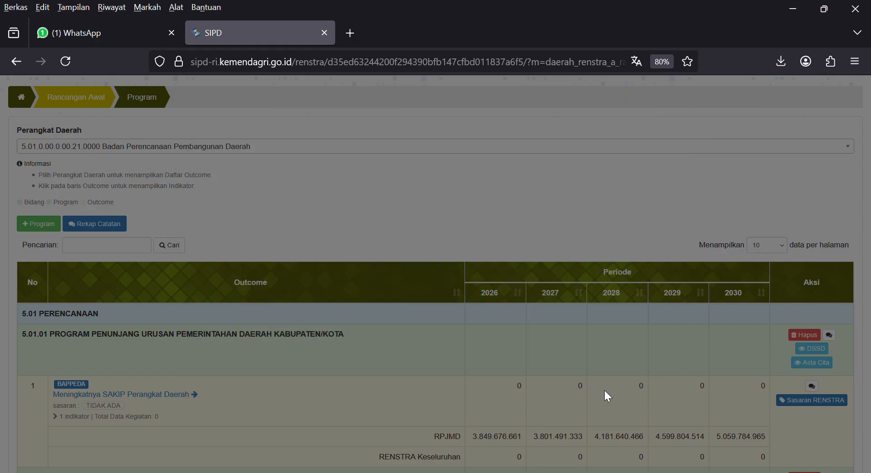
scroll(362, 317, "down", 2)
scroll(157, 302, "down", 4)
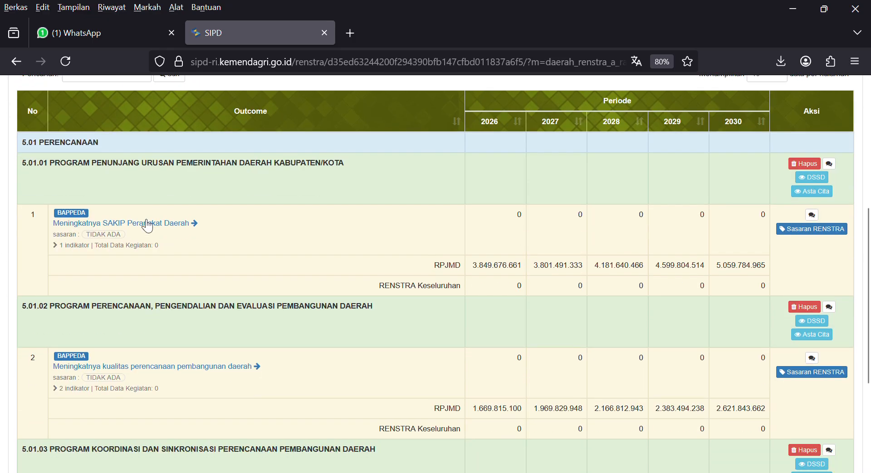
scroll(266, 319, "up", 4)
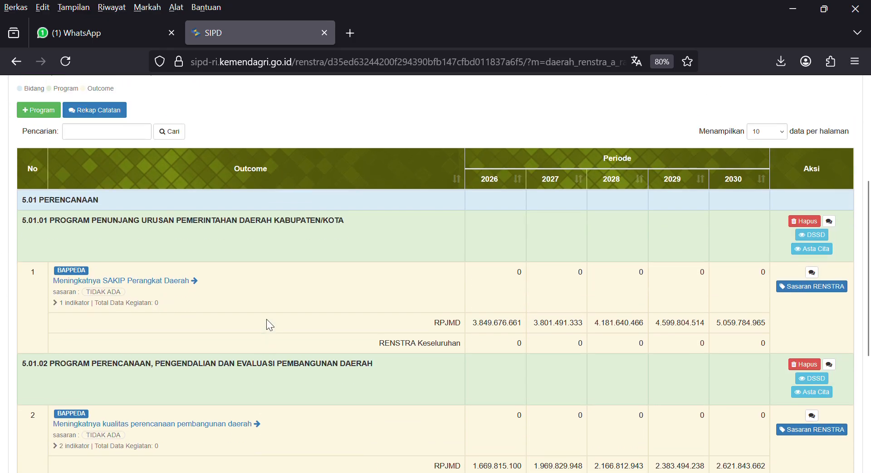
scroll(194, 267, "down", 4)
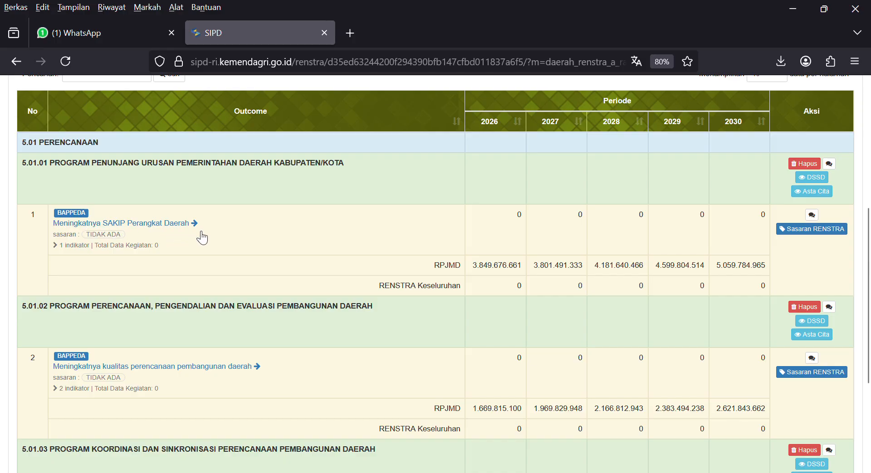
scroll(332, 242, "down", 4)
scroll(329, 237, "down", 3)
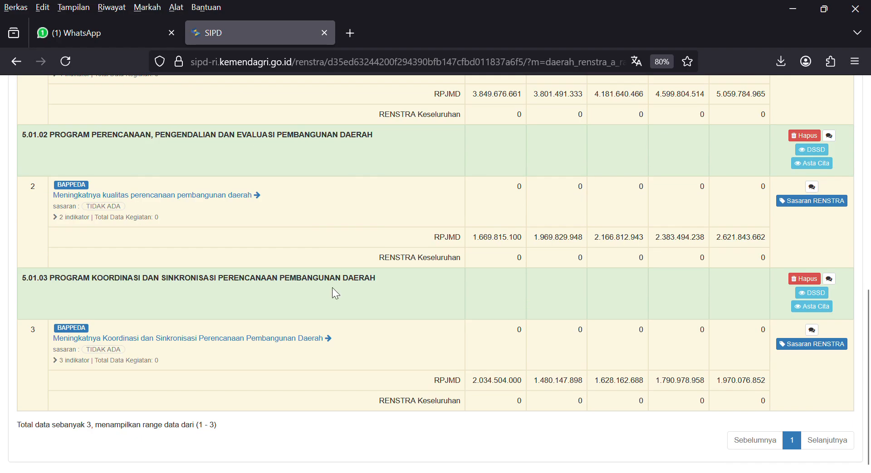
scroll(332, 288, "up", 9)
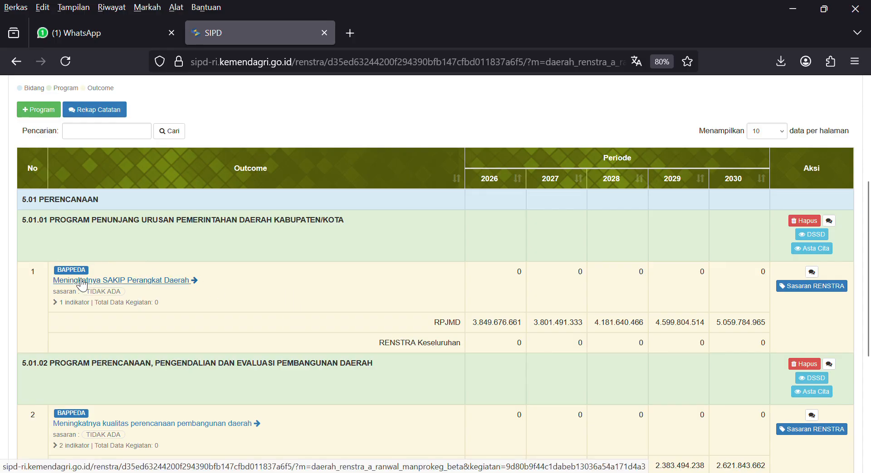
left_click(126, 281)
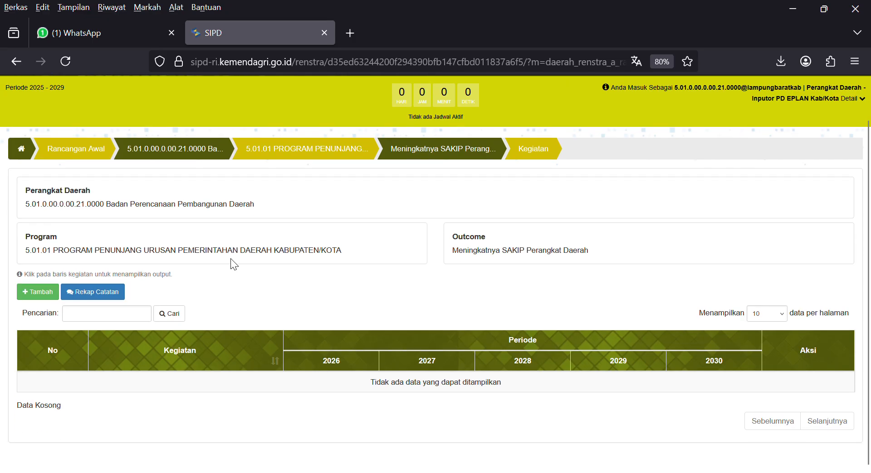
Add activities 5.01.01.2.01 and 5.01.01.2.02 under the Meningkatnya SAKIP Perangkat Daerah outcome.
left_click(43, 295)
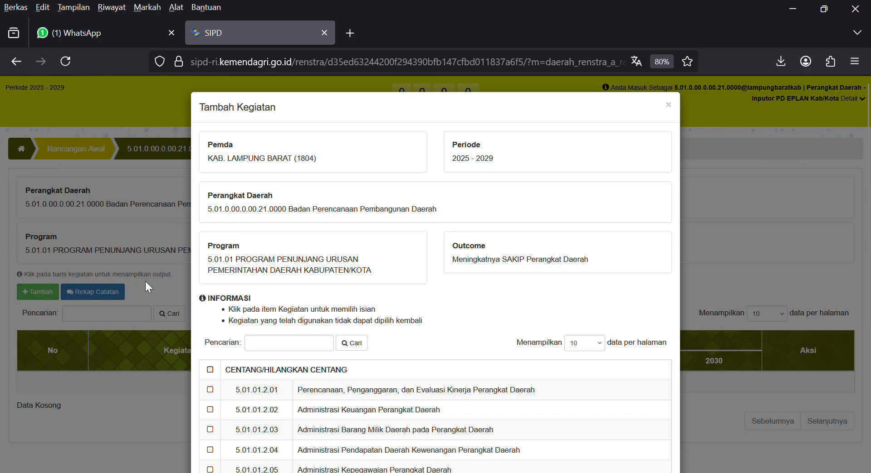
scroll(393, 262, "down", 3)
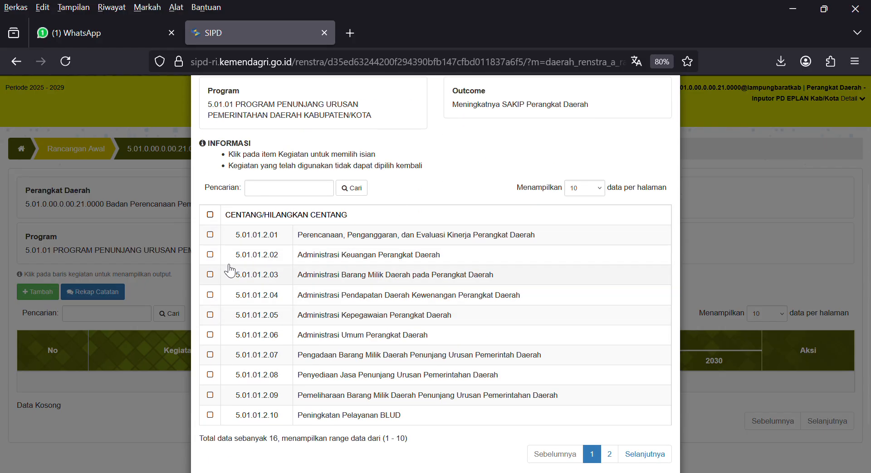
left_click(210, 235)
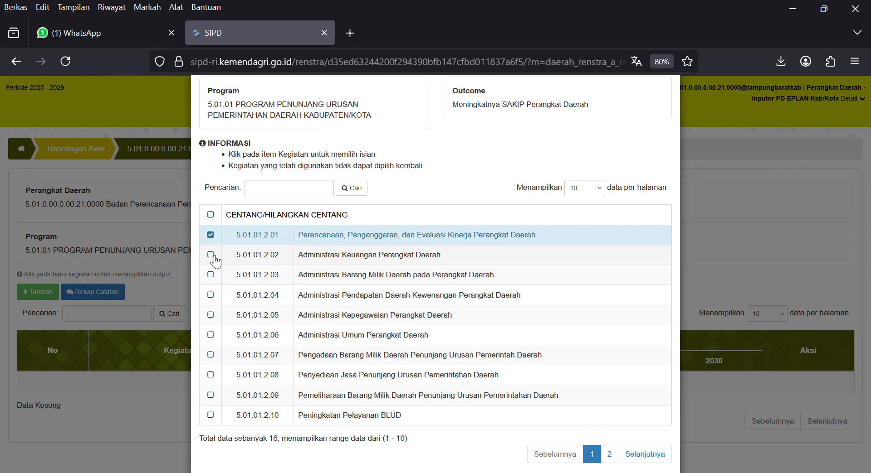
scroll(345, 331, "down", 2)
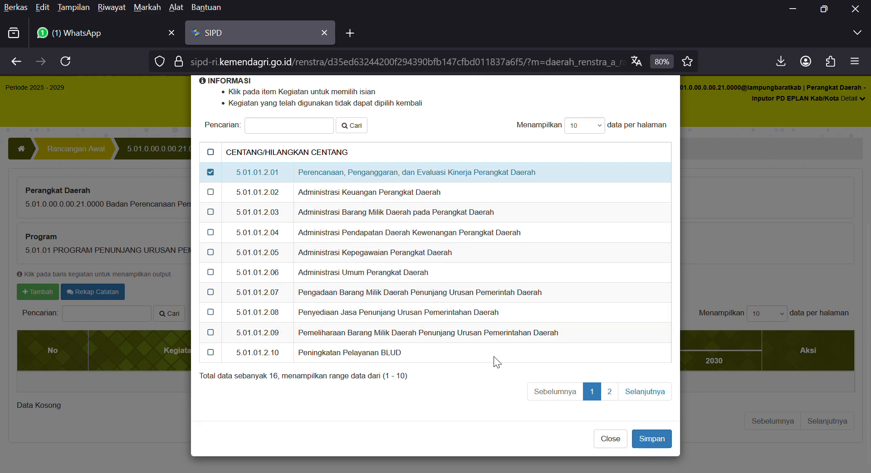
left_click(211, 194)
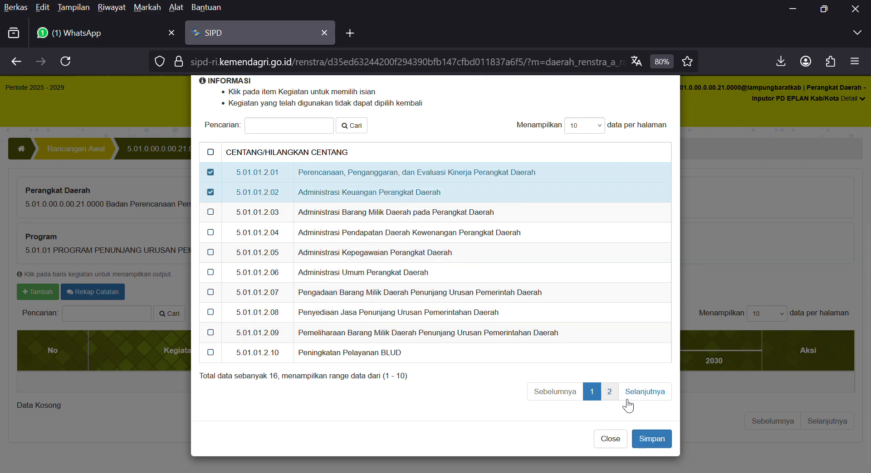
left_click(660, 440)
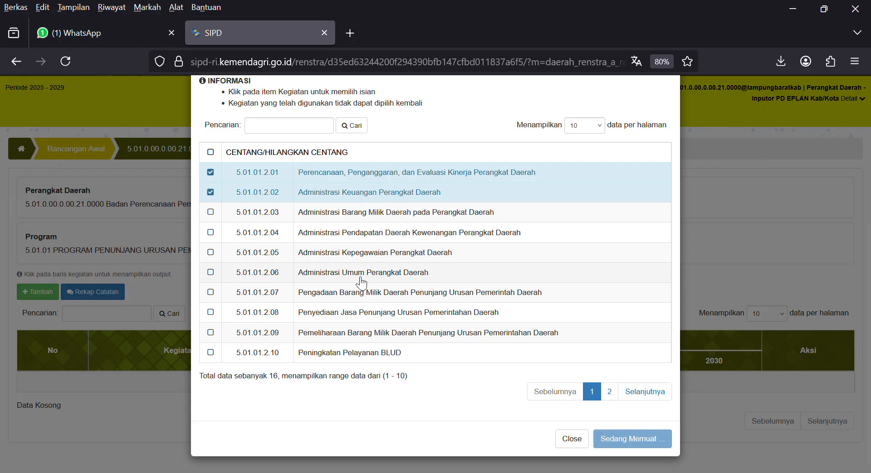
scroll(290, 278, "down", 2)
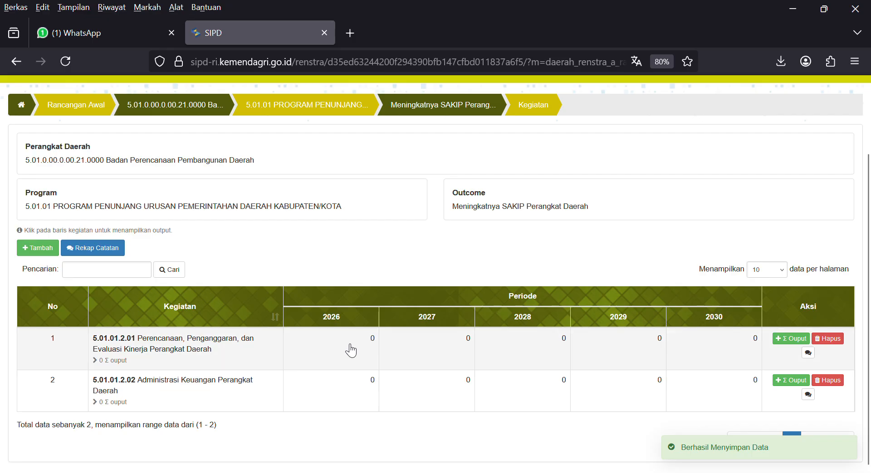
Expand activity 5.01.01.2.01 and bring up the new output form.
left_click(330, 349)
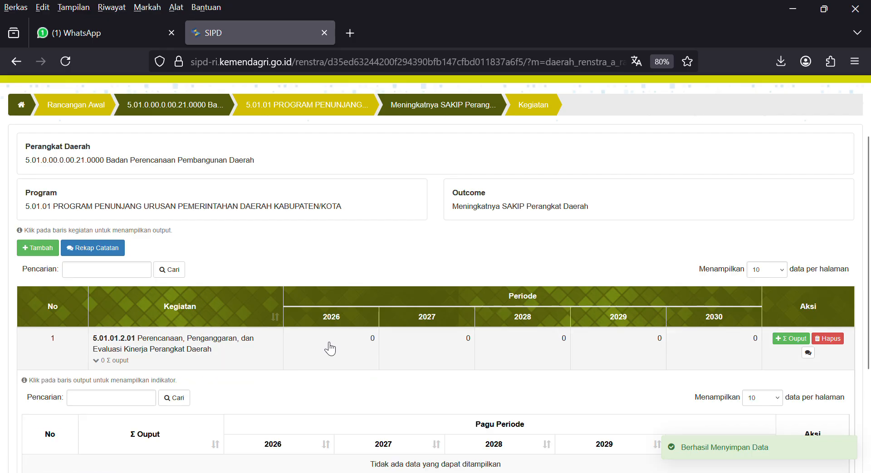
scroll(338, 307, "down", 5)
scroll(343, 260, "up", 2)
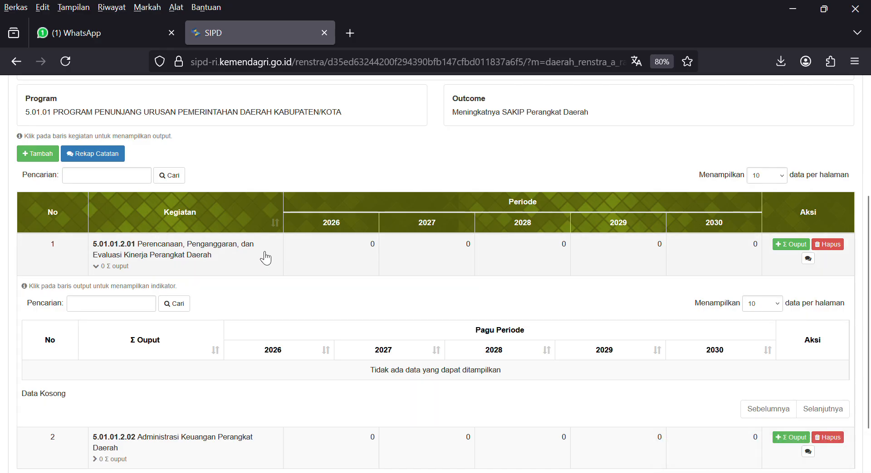
left_click(799, 248)
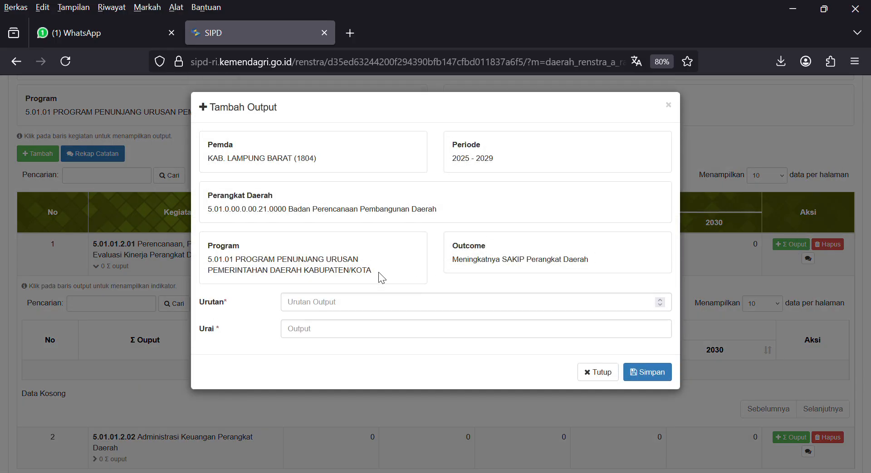
left_click(669, 106)
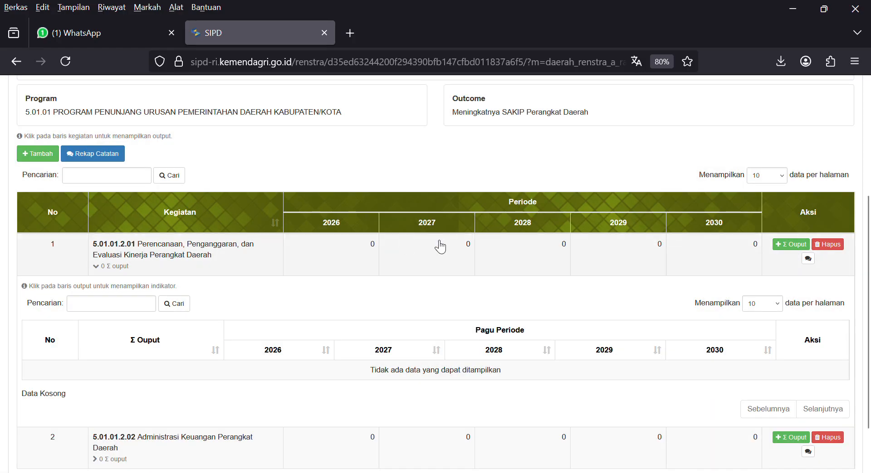
left_click(797, 247)
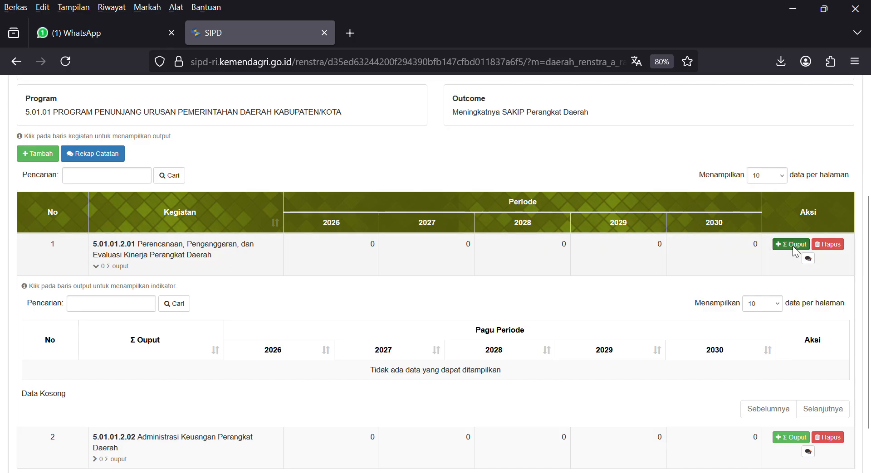
Save output with Urutan 1 and description 'tersusunnya dokumen perencanaan perangkat daerah'.
left_click(350, 311)
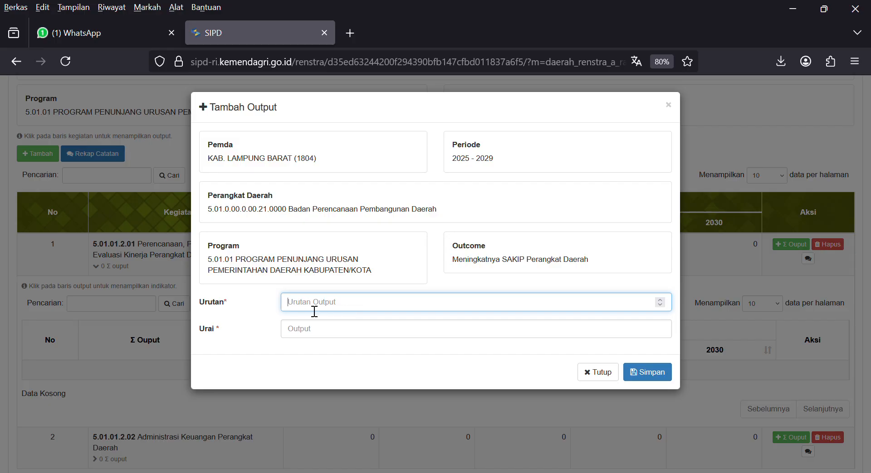
type("1")
left_click(345, 337)
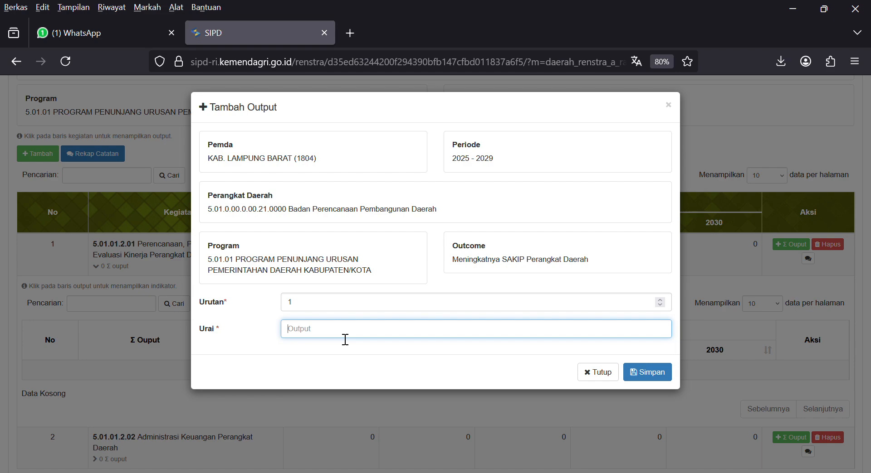
type("tersusunya")
key("BackSpace")
key("BackSpace")
type("nya dokumen perencanaan perangk")
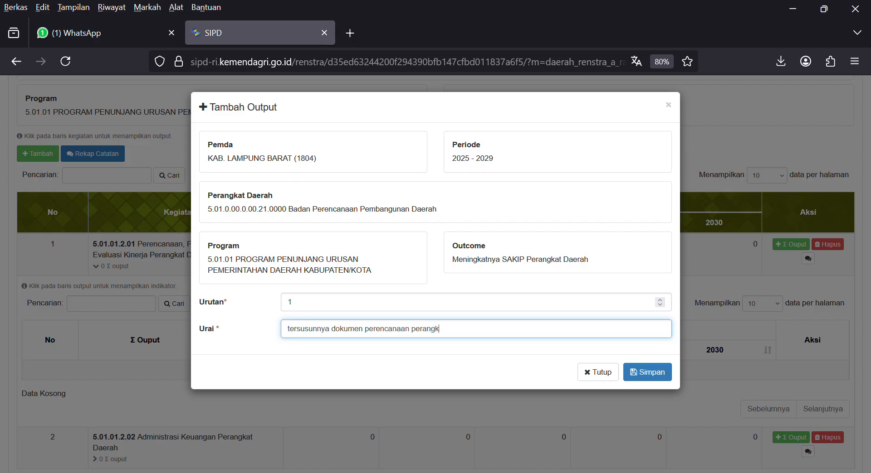
type("at daerah")
left_click(653, 375)
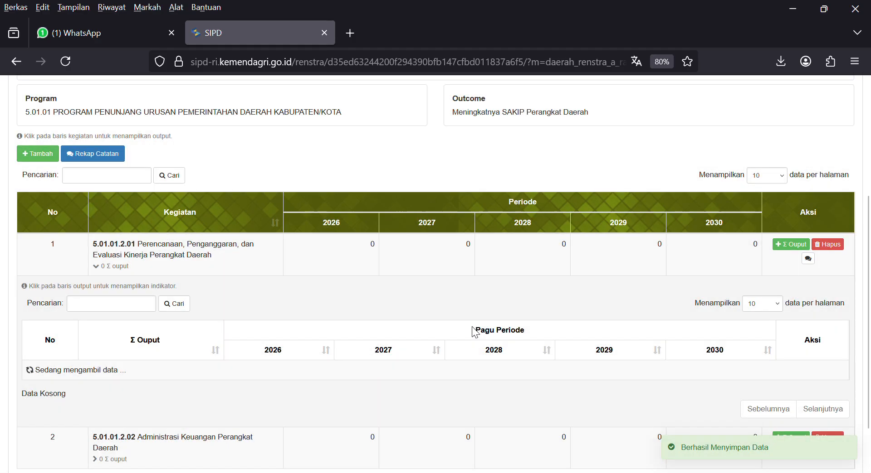
scroll(260, 346, "down", 3)
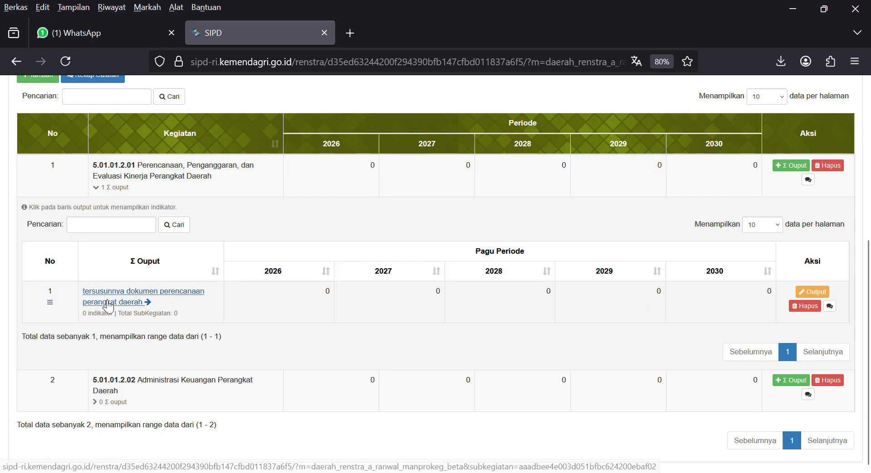
scroll(151, 285, "up", 2)
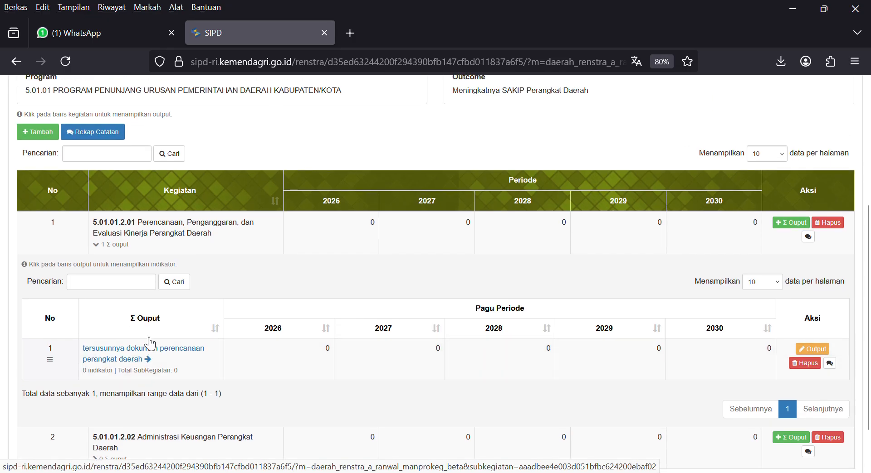
Add sub-activity 5.01.01.2.01.0001 Penyusunan Dokumen Perencanaan Perangkat Daerah under the new output.
left_click(108, 354)
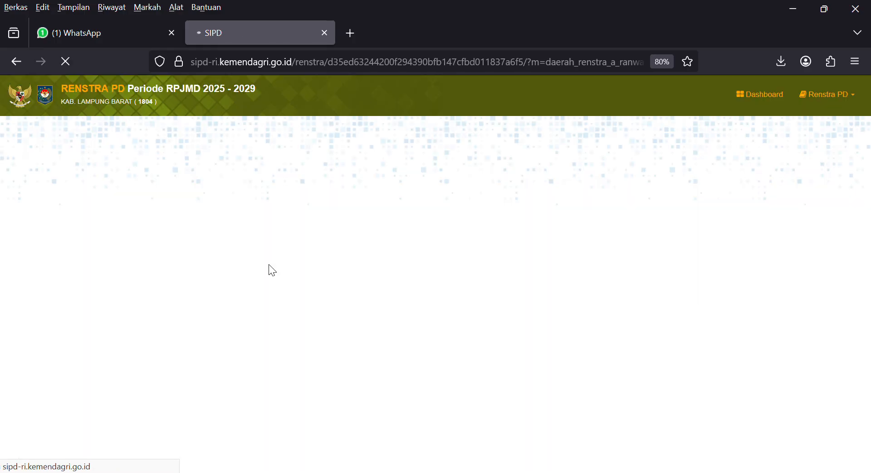
scroll(248, 325, "down", 1)
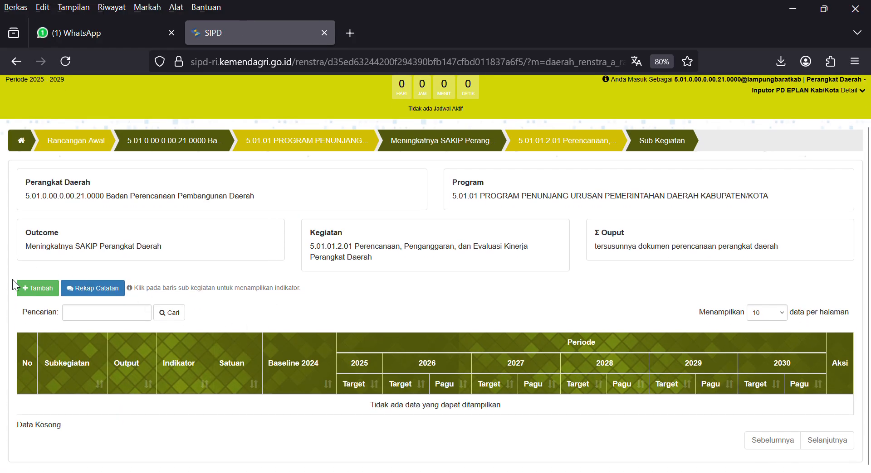
left_click(37, 288)
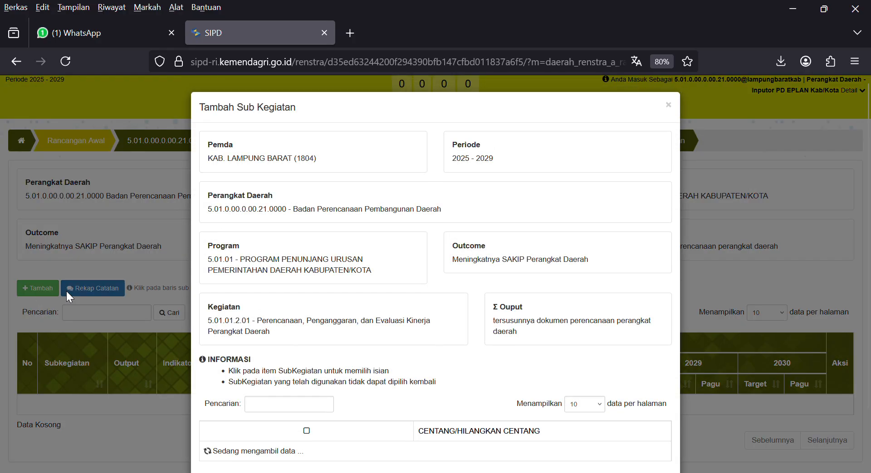
scroll(375, 287, "down", 5)
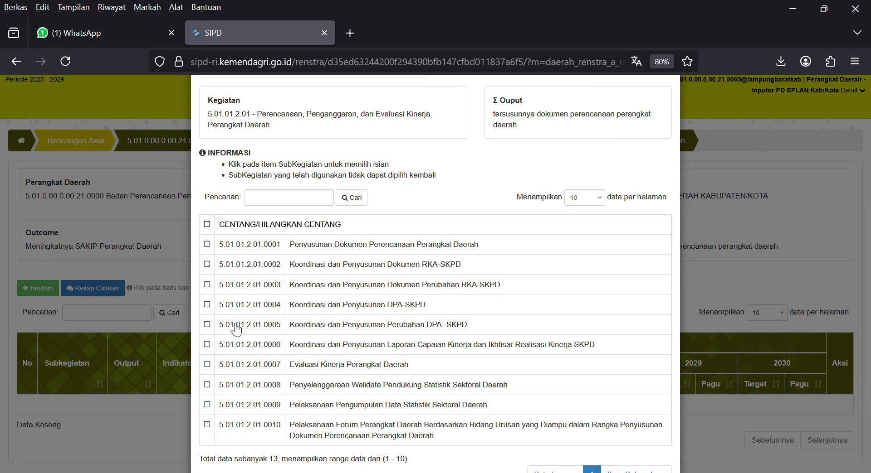
left_click(213, 246)
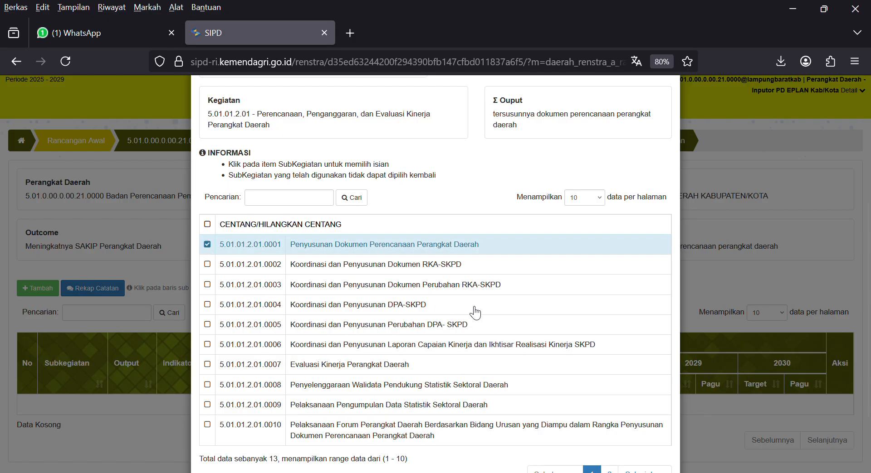
scroll(476, 320, "down", 2)
left_click(652, 440)
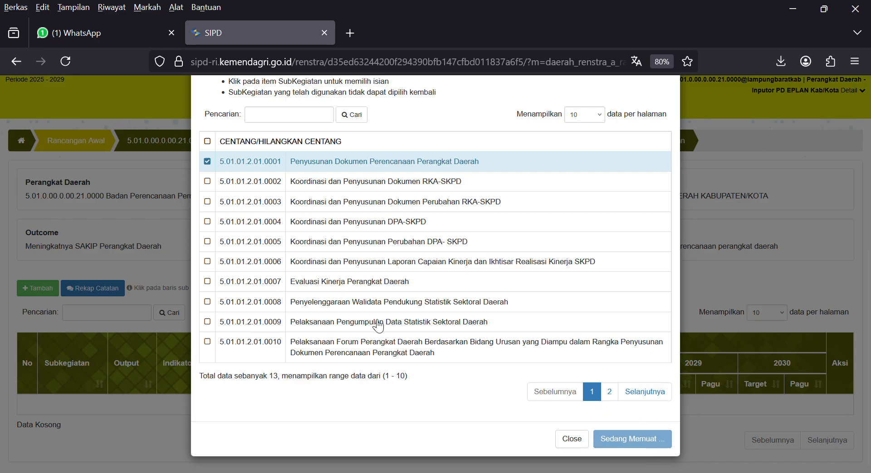
scroll(197, 297, "down", 2)
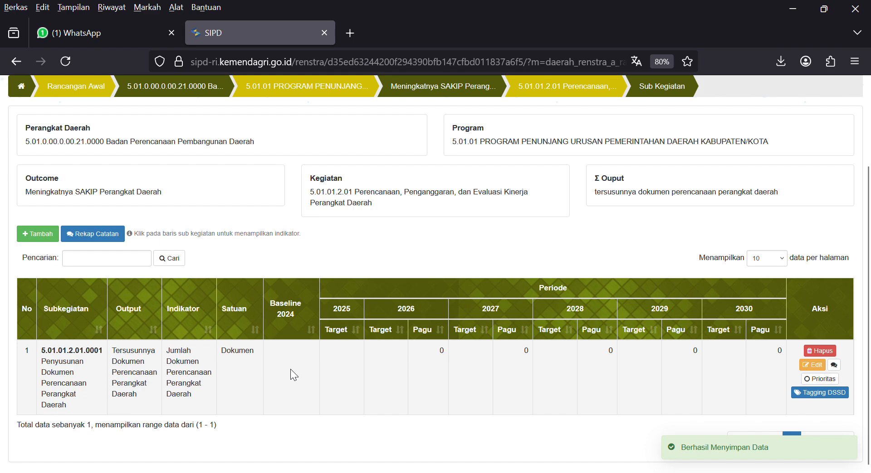
Set the sub-activity indicator's location to 18.04 KAB. LAMPUNG BARAT and status to Positif.
left_click(814, 369)
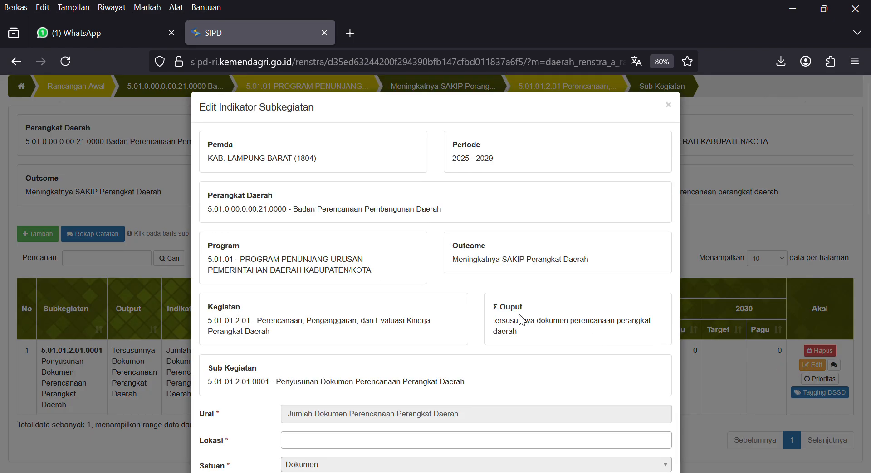
scroll(521, 318, "down", 3)
left_click(355, 286)
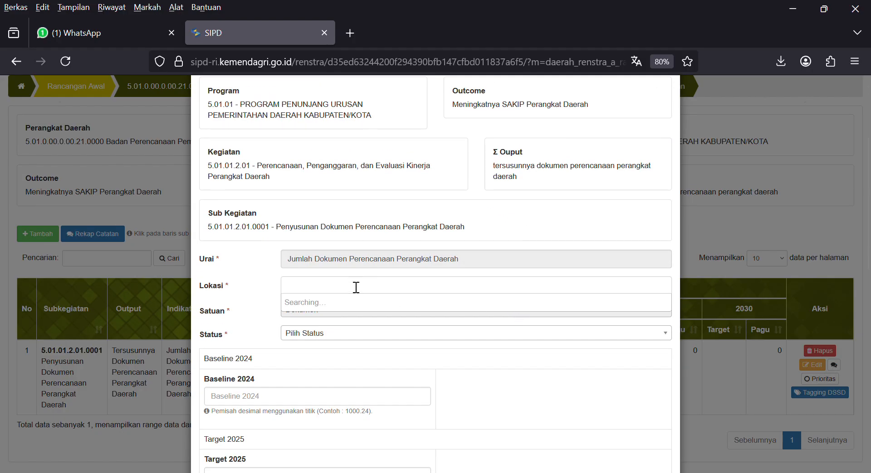
left_click(362, 320)
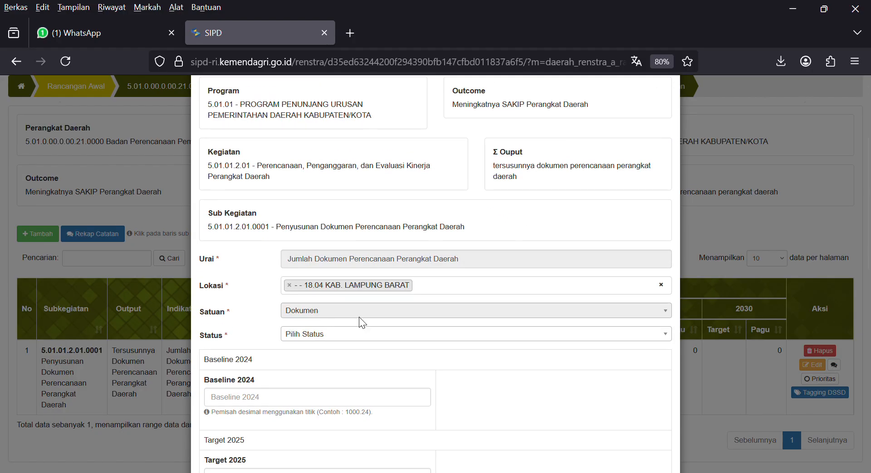
scroll(363, 314, "down", 1)
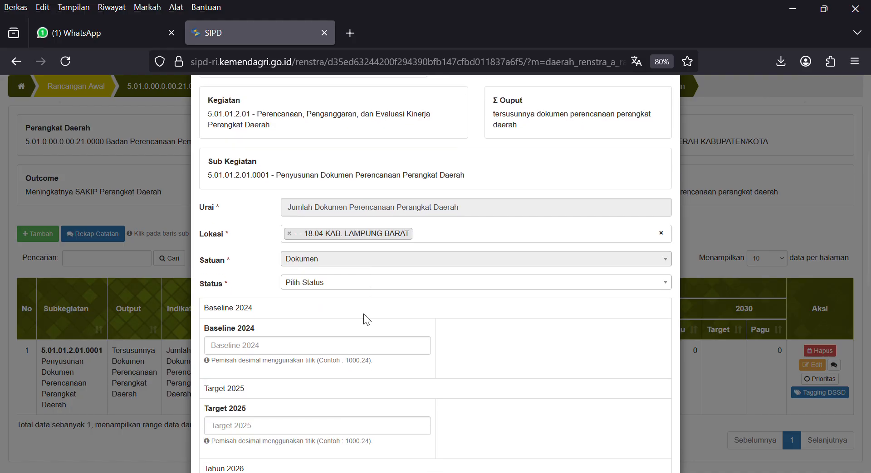
left_click(319, 285)
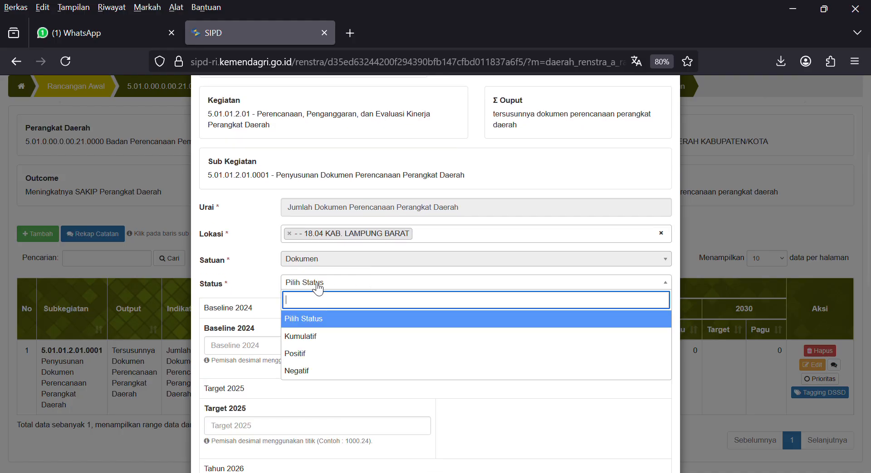
left_click(310, 358)
scroll(318, 311, "down", 1)
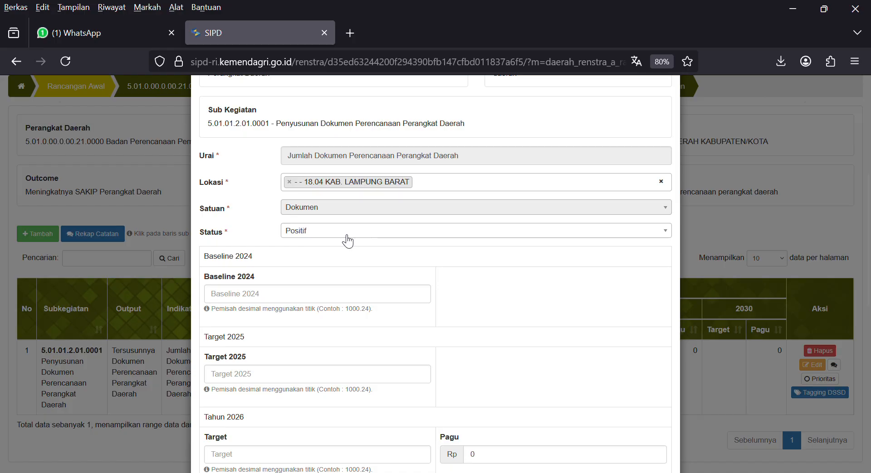
scroll(347, 240, "down", 2)
Enter a 2024 baseline of 5 and targets of 5 for 2025 and 2026.
left_click(263, 194)
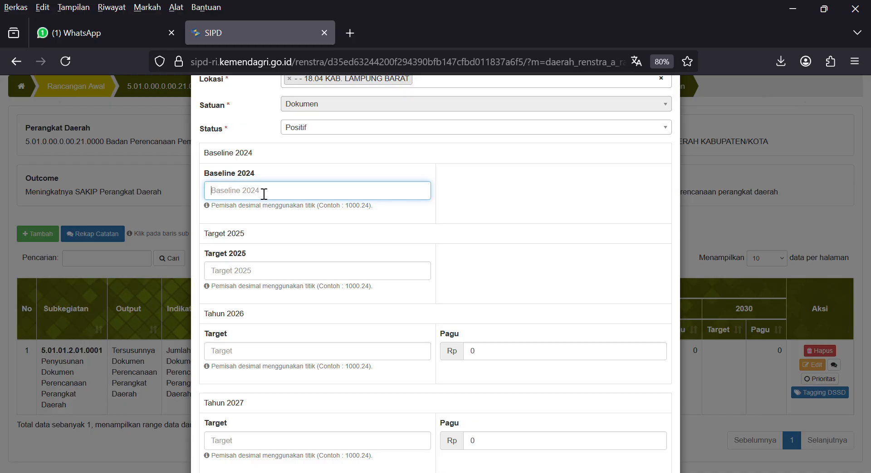
type("5")
left_click(250, 276)
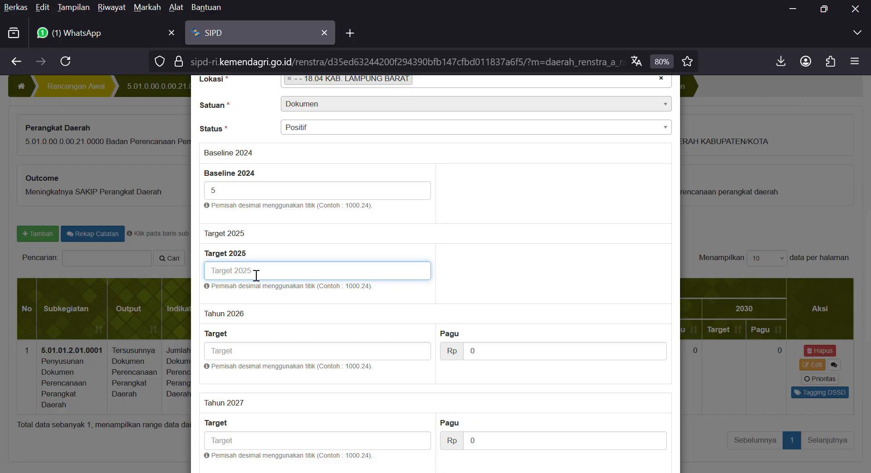
scroll(249, 272, "down", 2)
type("5")
key("Tab")
type("5")
key("Tab")
type("5")
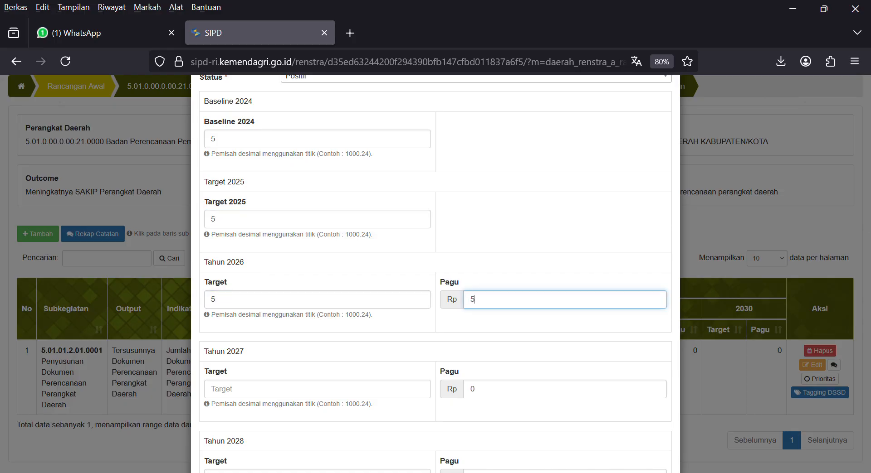
key("BackSpace")
Enter targets of 5 for 2027, 2028, 2029 and 2030.
scroll(227, 208, "down", 6)
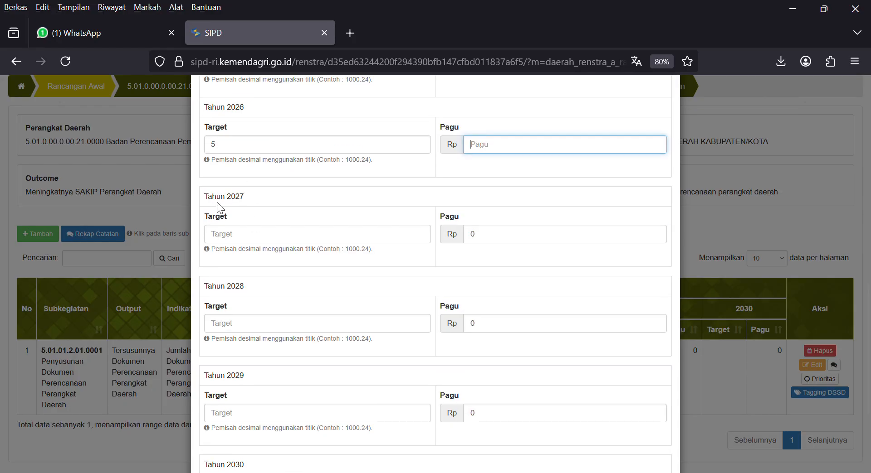
left_click(229, 236)
type("5")
left_click(239, 328)
type("5")
left_click(245, 413)
type("5")
scroll(272, 369, "down", 3)
left_click(254, 368)
type("5")
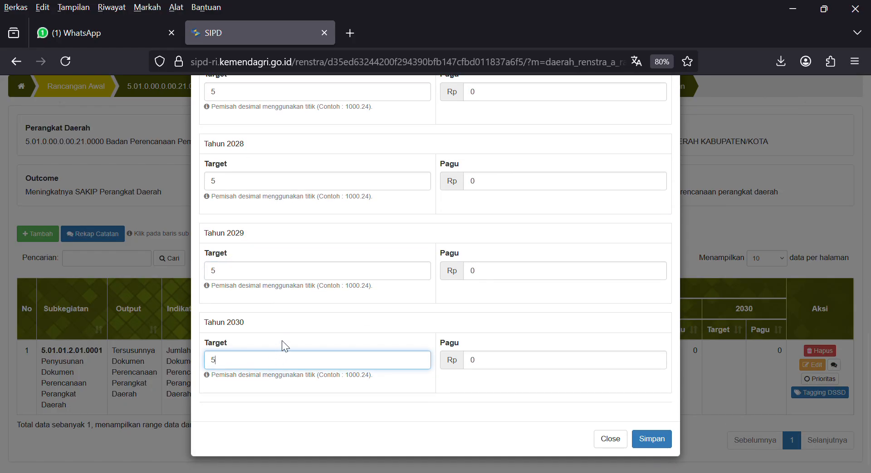
scroll(327, 320, "up", 8)
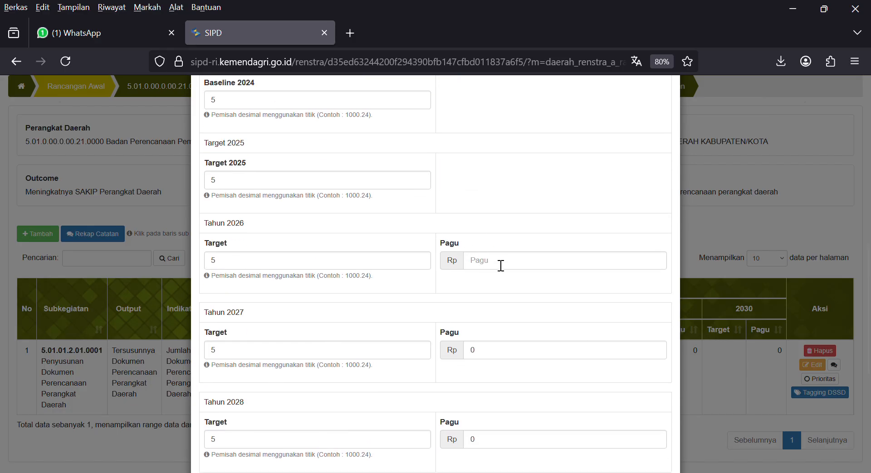
left_click(501, 265)
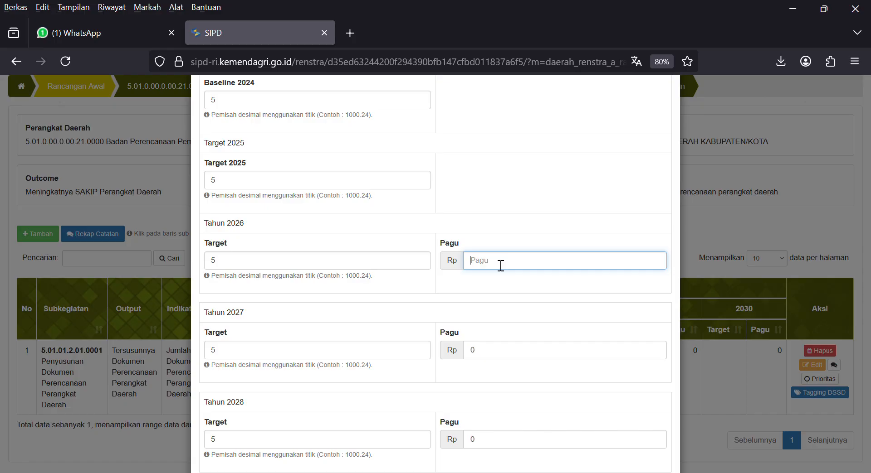
Enter a budget of 10000000 for 2026, 2027 and 2028.
type("10000000")
key("Tab")
key("Tab")
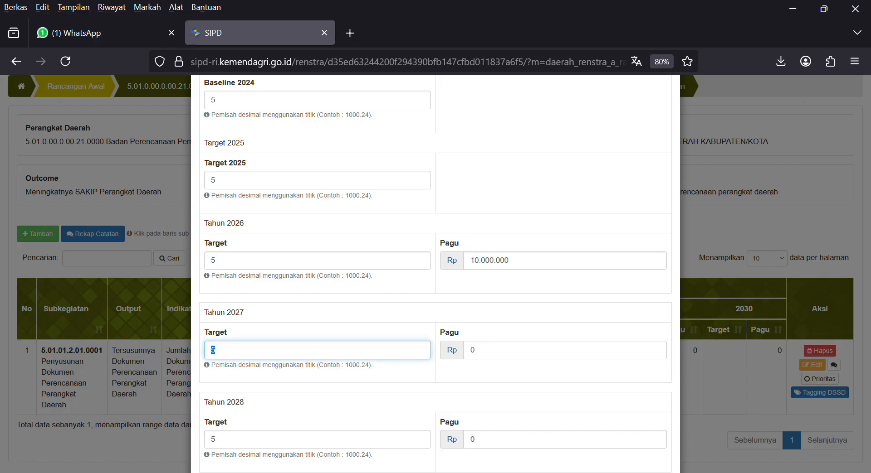
type("10000000")
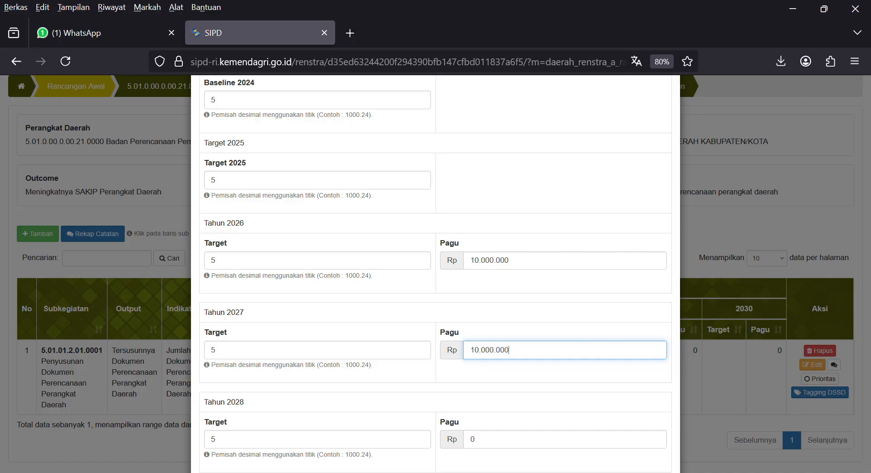
key("Tab")
key("Tab")
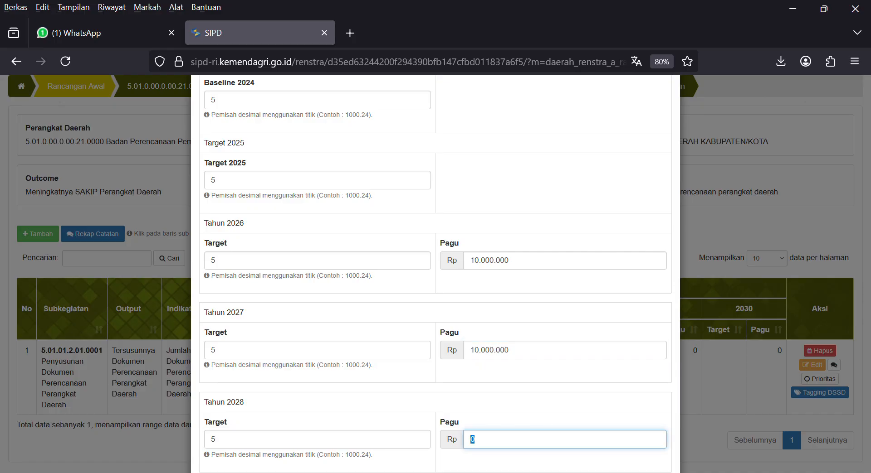
scroll(503, 284, "down", 5)
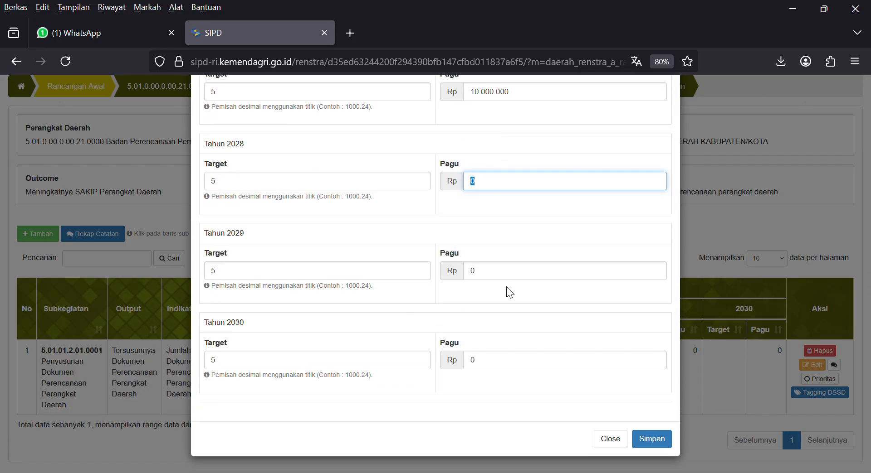
scroll(509, 293, "up", 1)
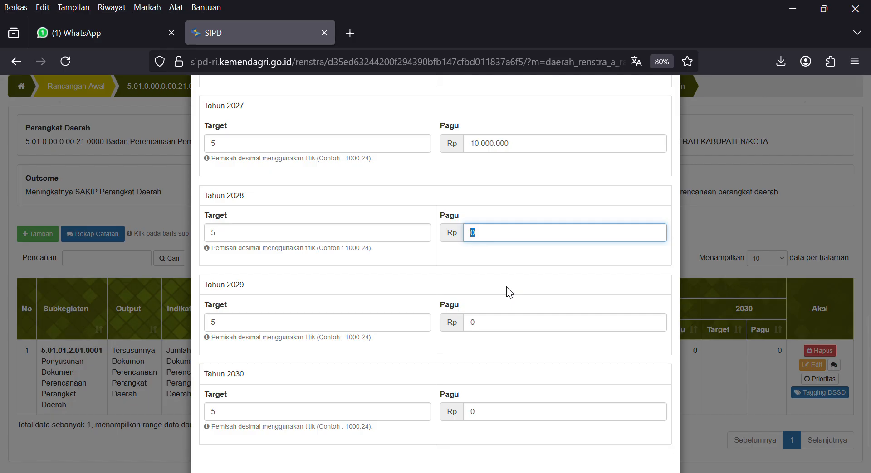
type("10000000")
Enter 10.000.000 budgets for 2029 and 2030 and save the indicator.
left_click(511, 327)
key("BackSpace")
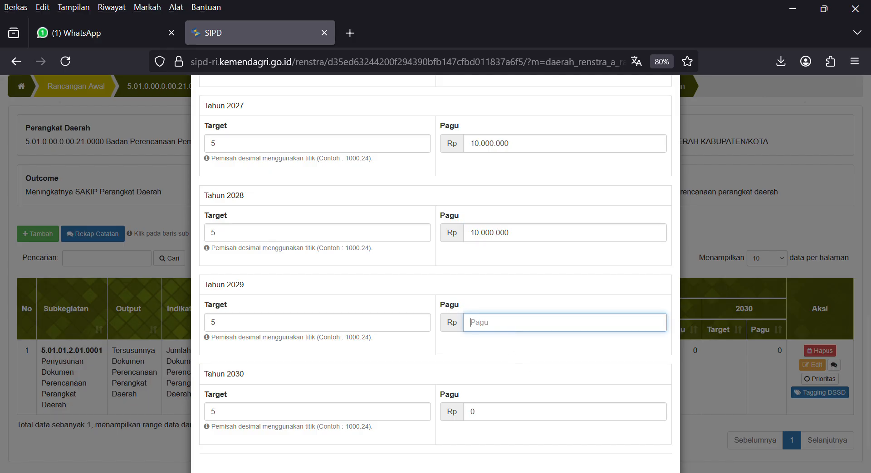
type("10000000")
left_click_drag(501, 414, 466, 416)
type("10.000.00")
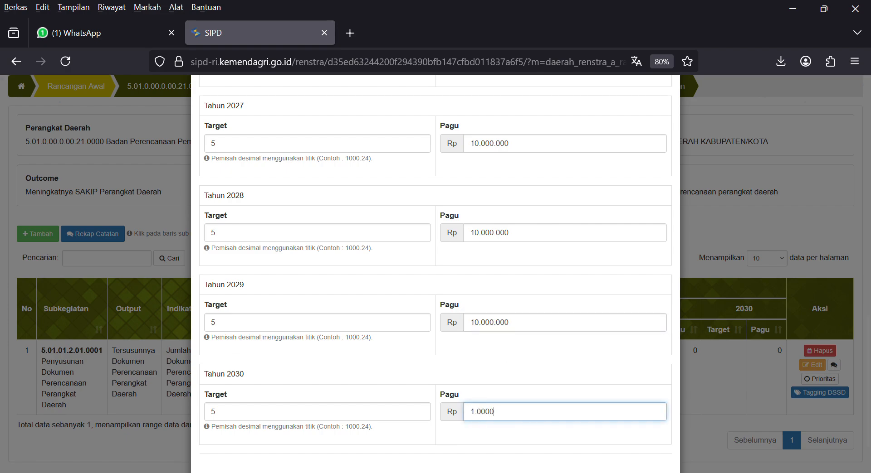
type("0")
scroll(478, 367, "down", 2)
left_click(658, 439)
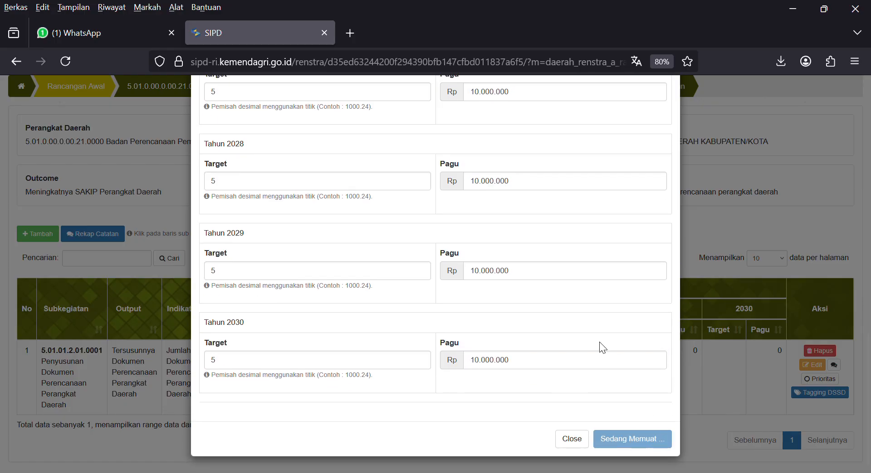
scroll(408, 343, "down", 2)
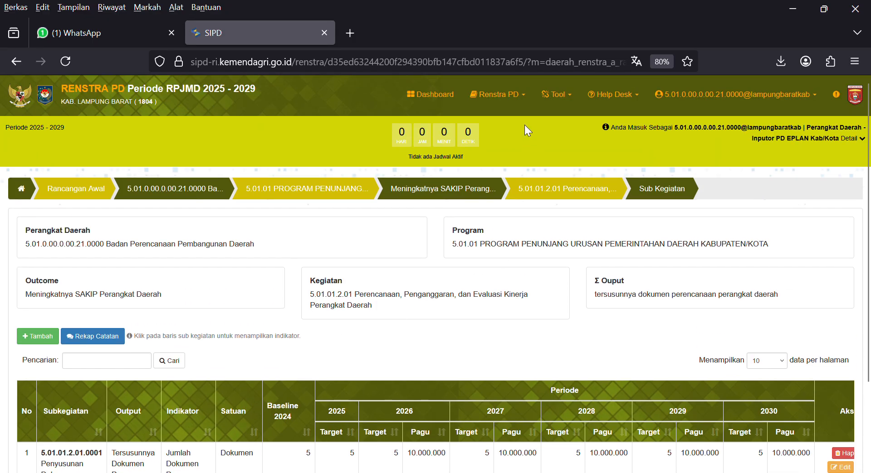
Review the Rancangan Awal Indikator Kinerja Utama PD list.
left_click(523, 98)
mouse_move(512, 132)
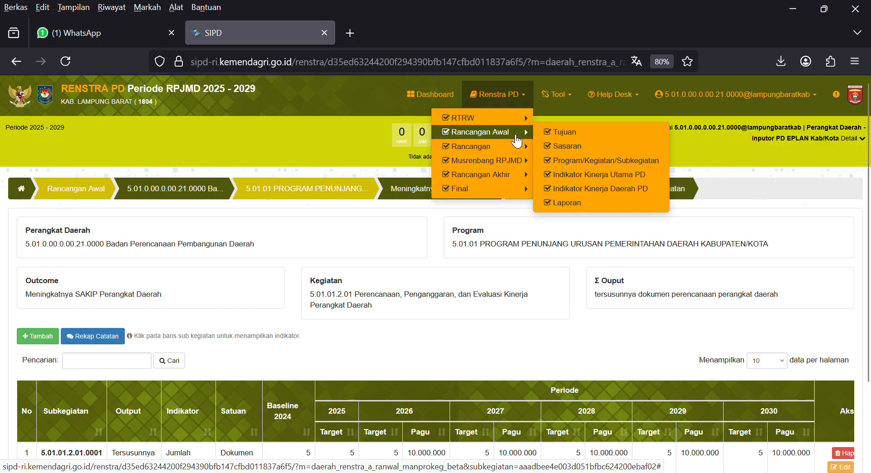
left_click(611, 175)
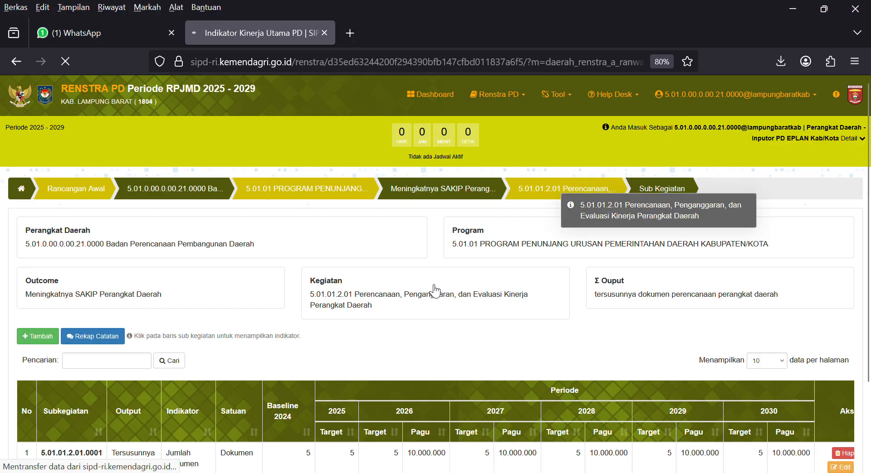
scroll(399, 287, "down", 2)
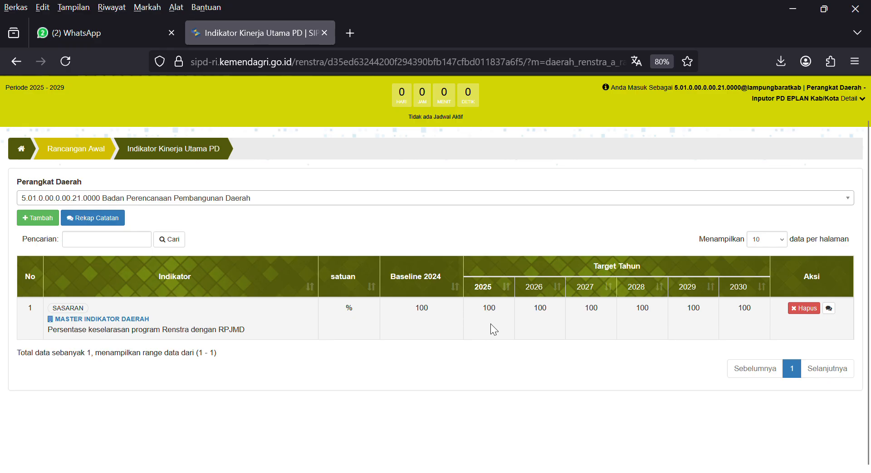
scroll(490, 324, "up", 2)
Switch to the Rancangan Awal Indikator Kinerja Daerah PD page, which is still empty.
left_click(532, 108)
mouse_move(522, 132)
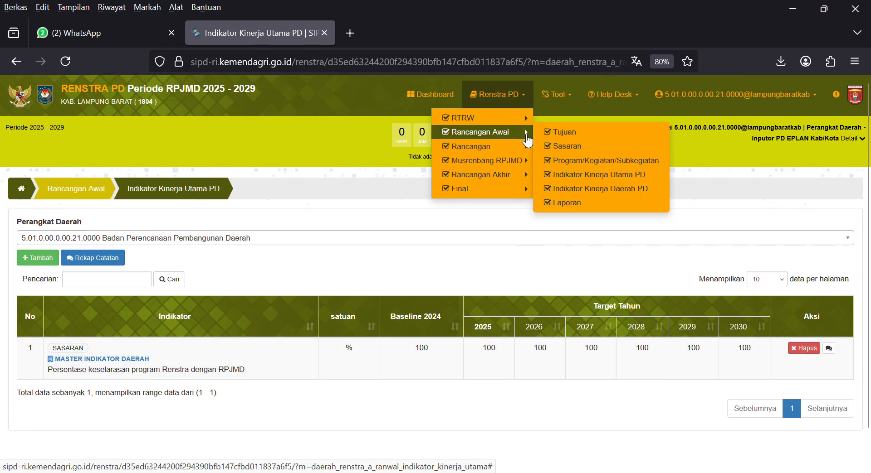
left_click(609, 190)
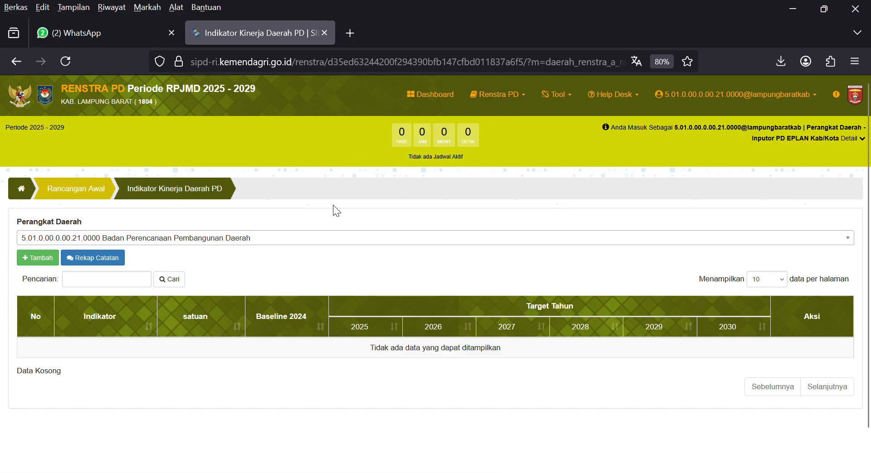
left_click(521, 97)
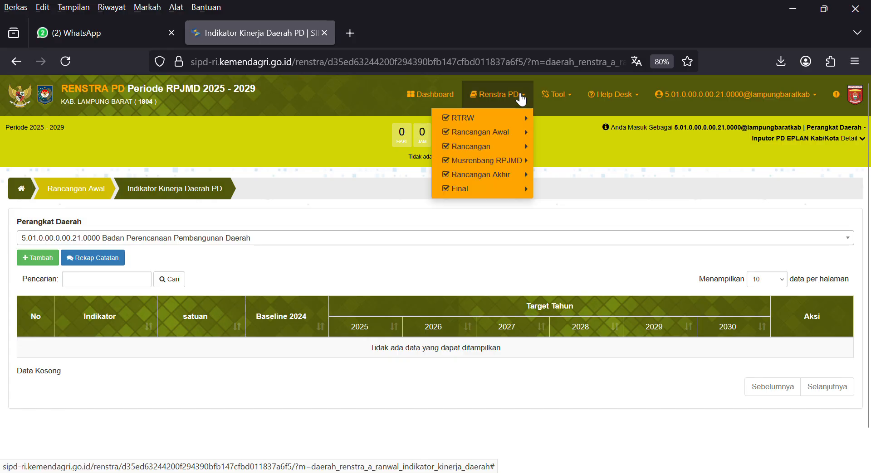
Show the Rancangan Awal Laporan page with its eight downloadable reports.
mouse_move(471, 133)
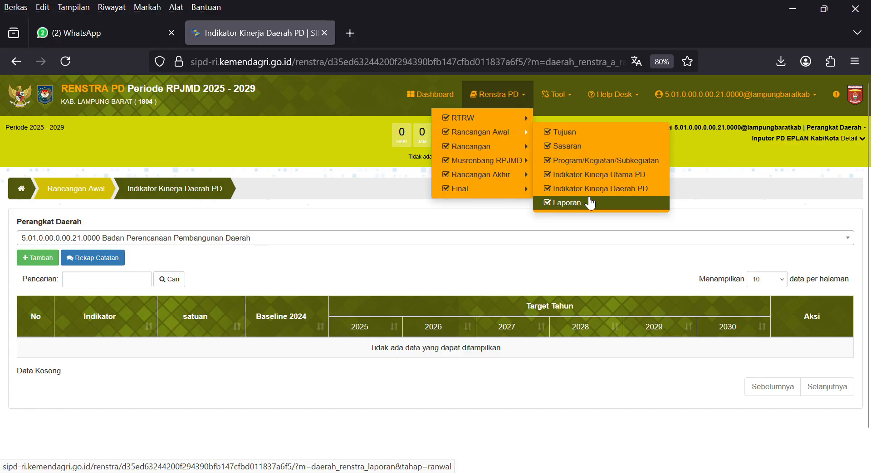
left_click(566, 203)
scroll(350, 254, "down", 2)
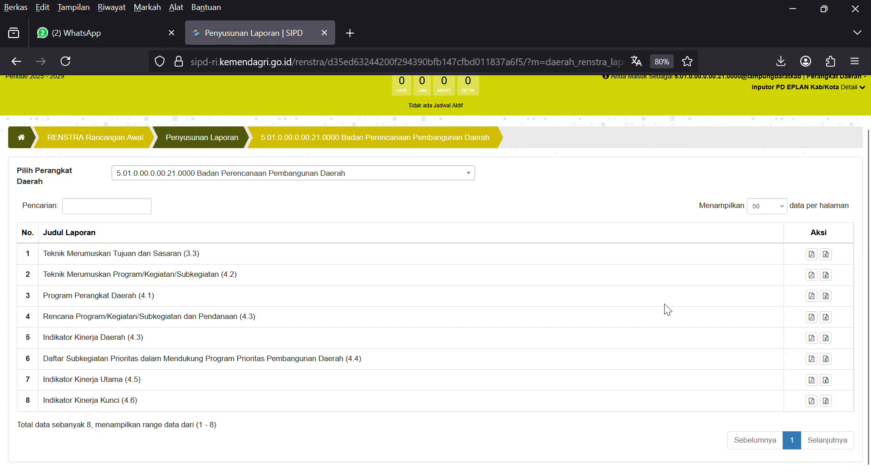
scroll(645, 297, "up", 2)
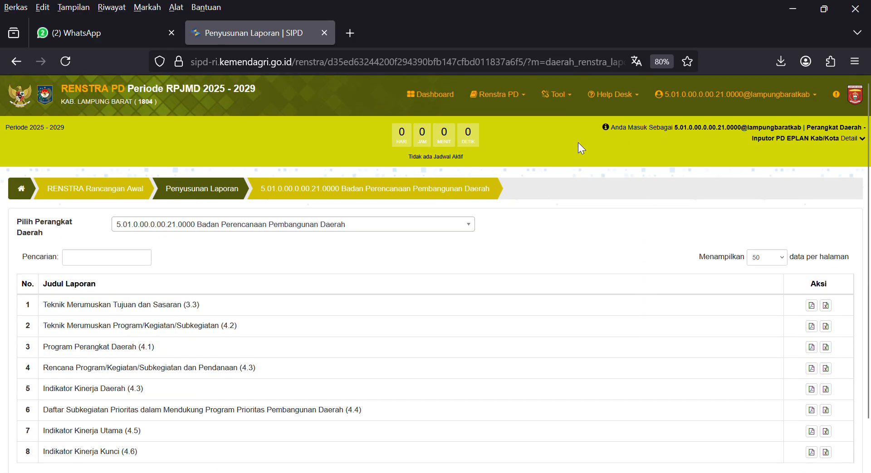